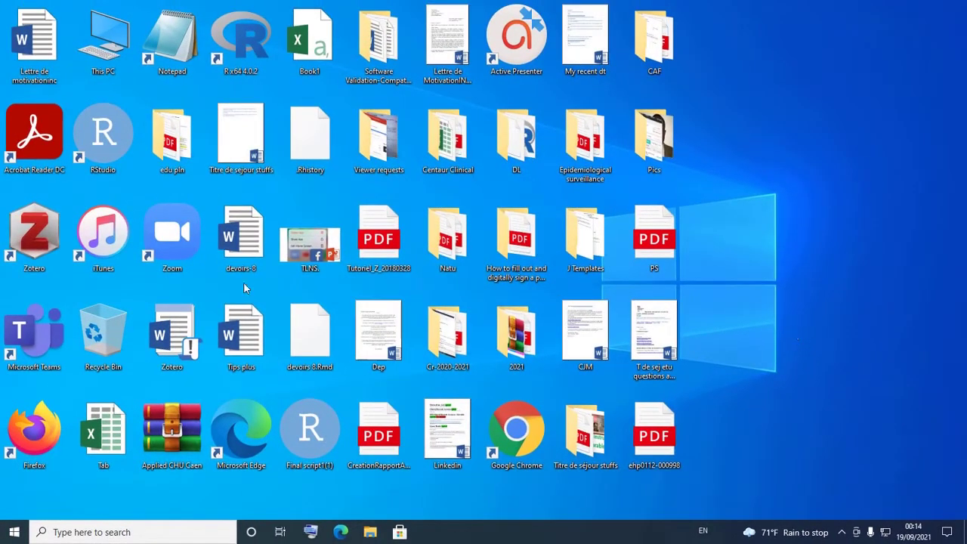
Launch Firefox, go to google.com, and start signing in to a Google account
double_click(57, 425)
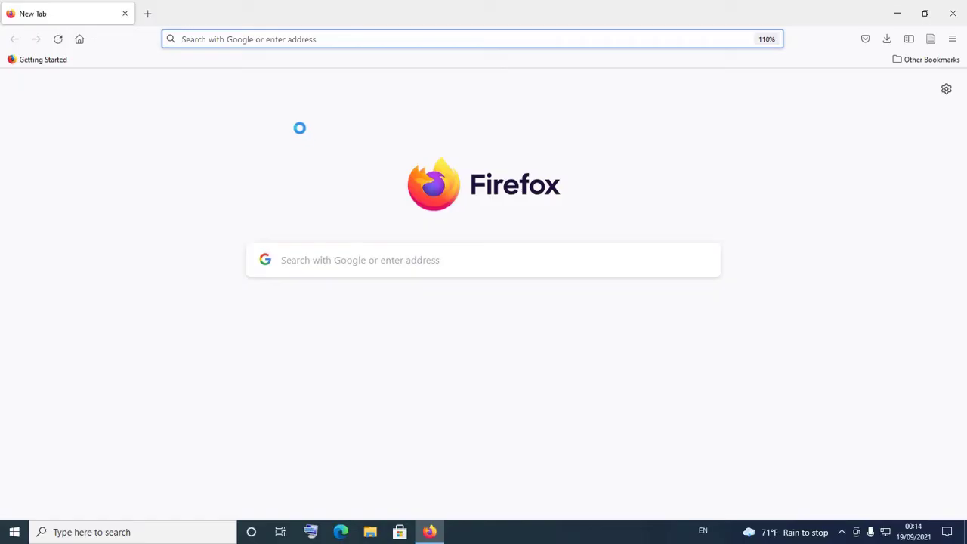
click(339, 44)
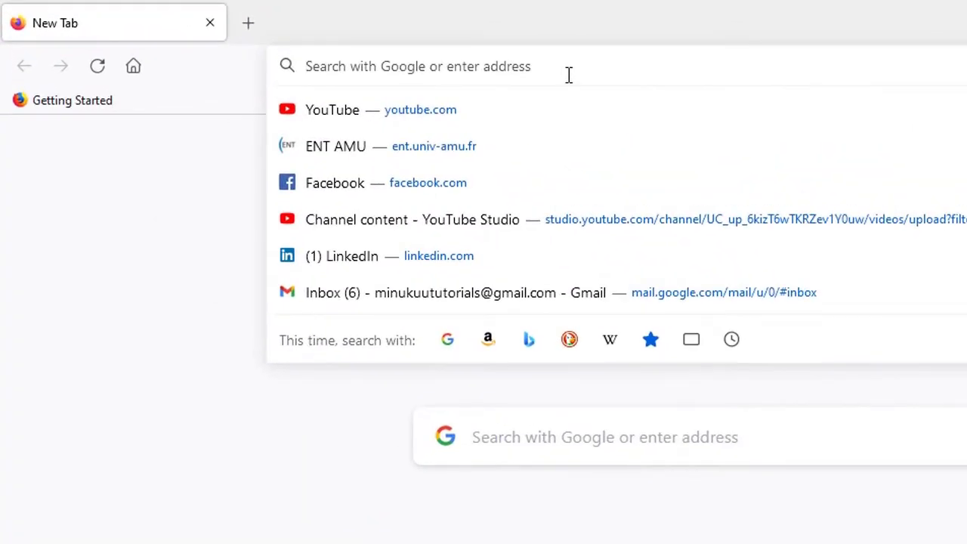
text(google.com/)
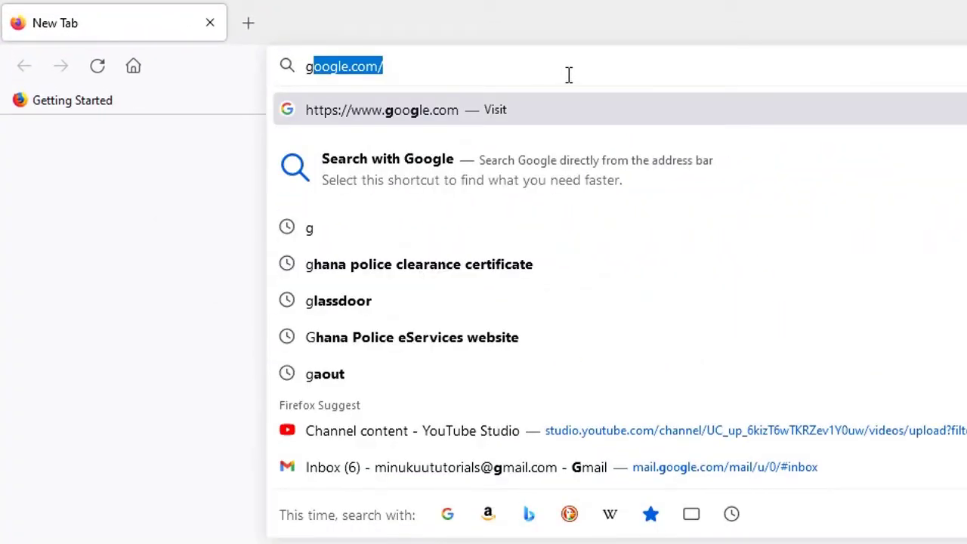
key(Return)
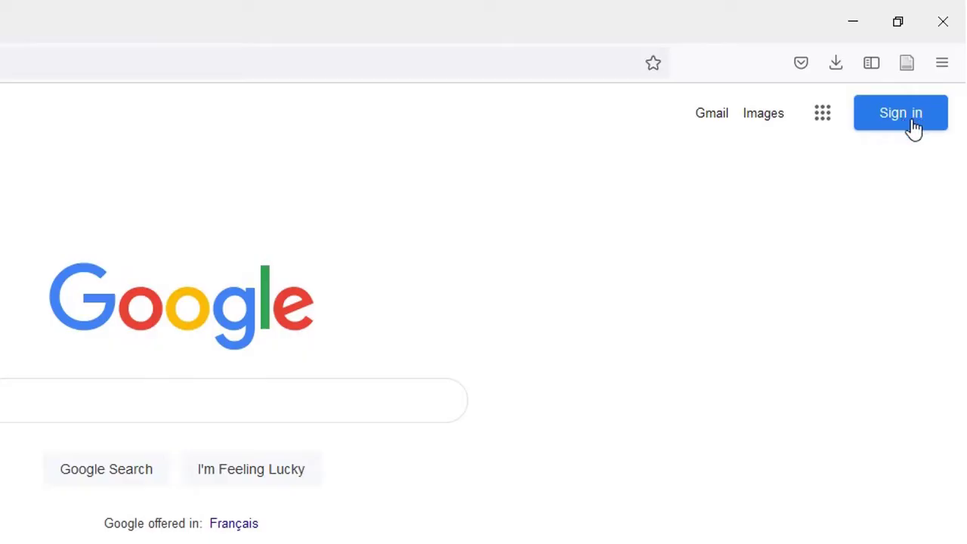
click(915, 128)
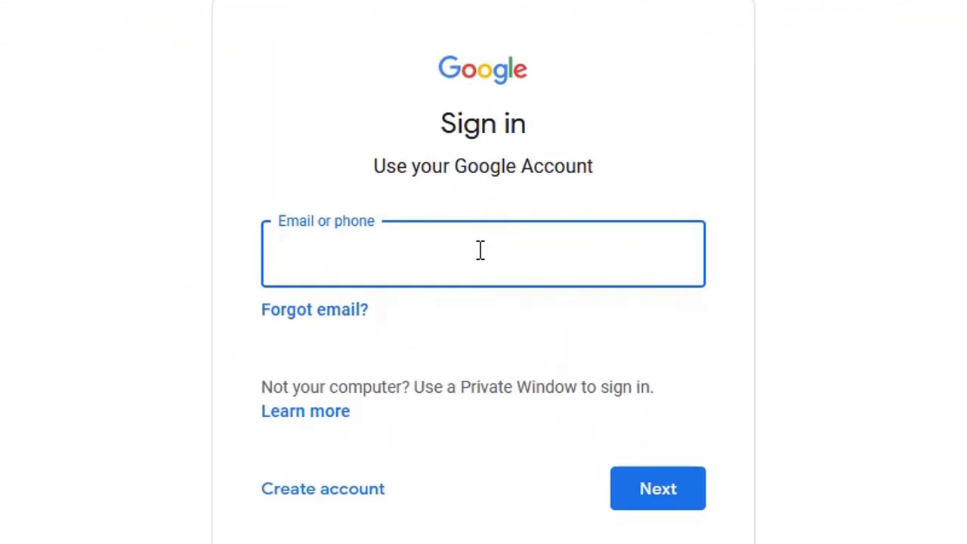
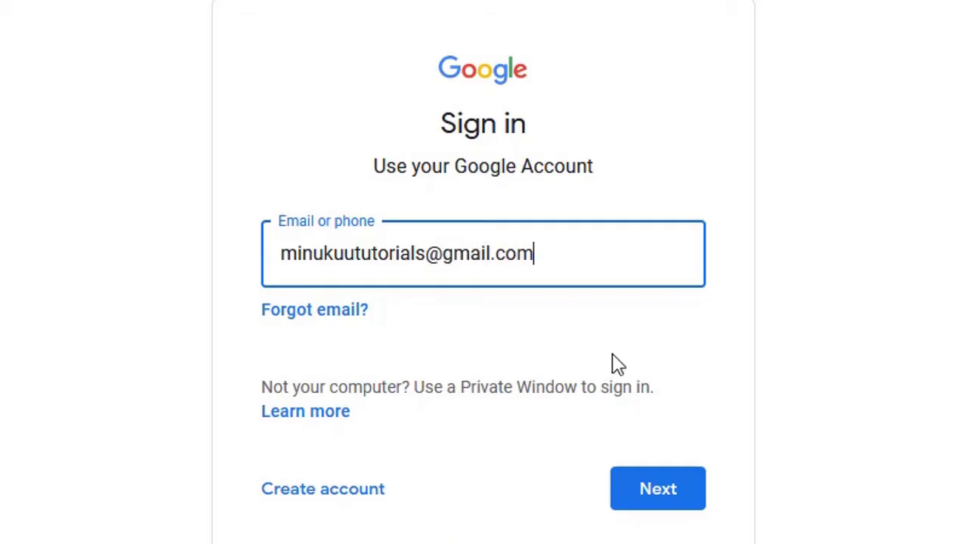
Sign in with the Google account's e-mail address and password
click(663, 490)
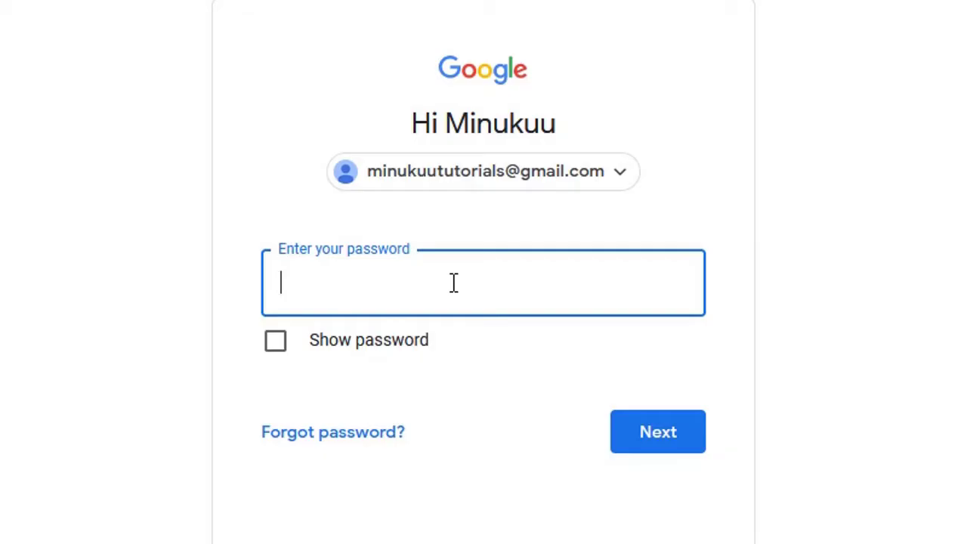
text(•••••••)
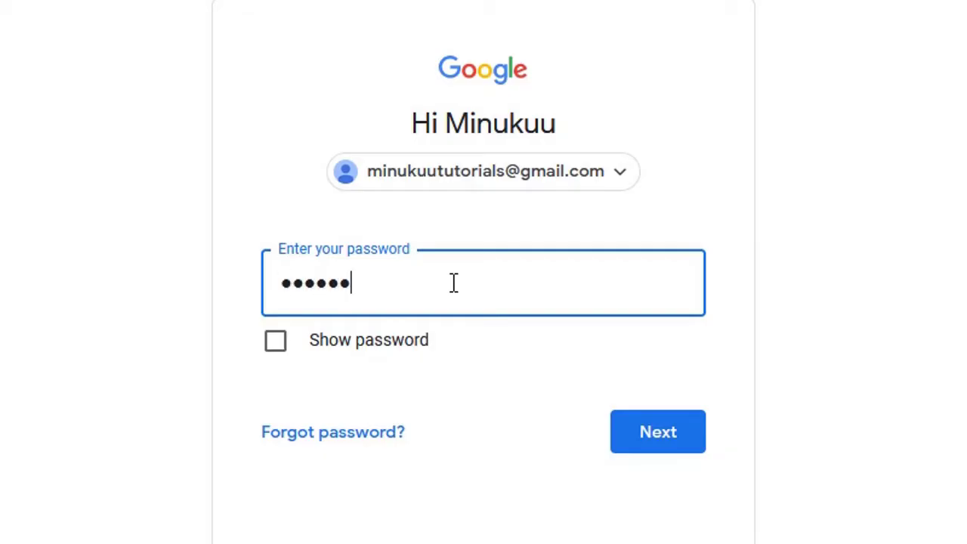
text(••••••••)
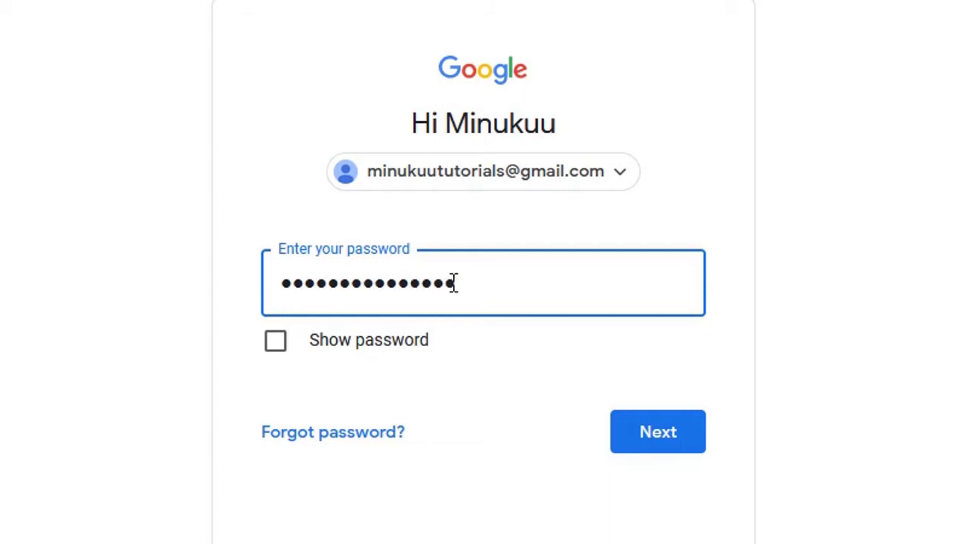
click(660, 436)
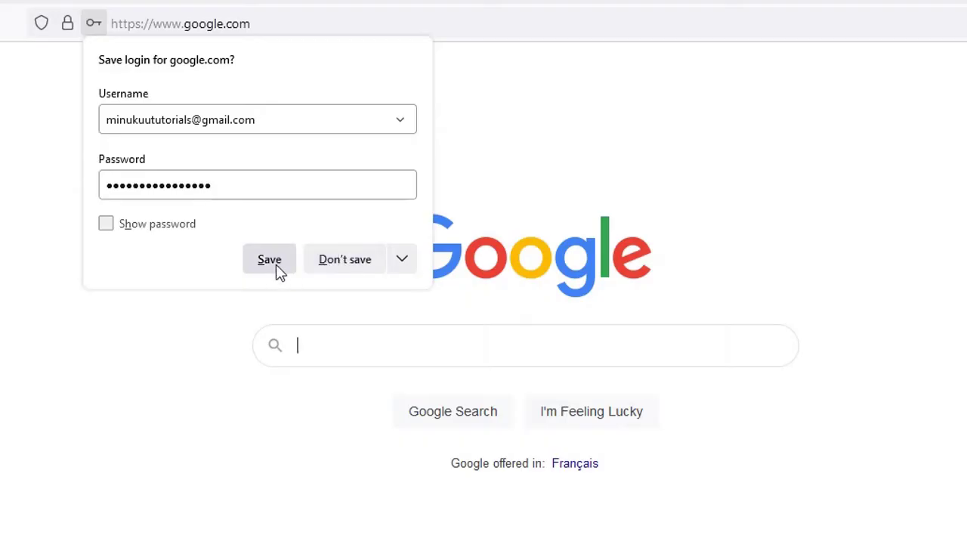
Decline Firefox's offer to save the login and launch Gmail from the Google apps grid
click(349, 264)
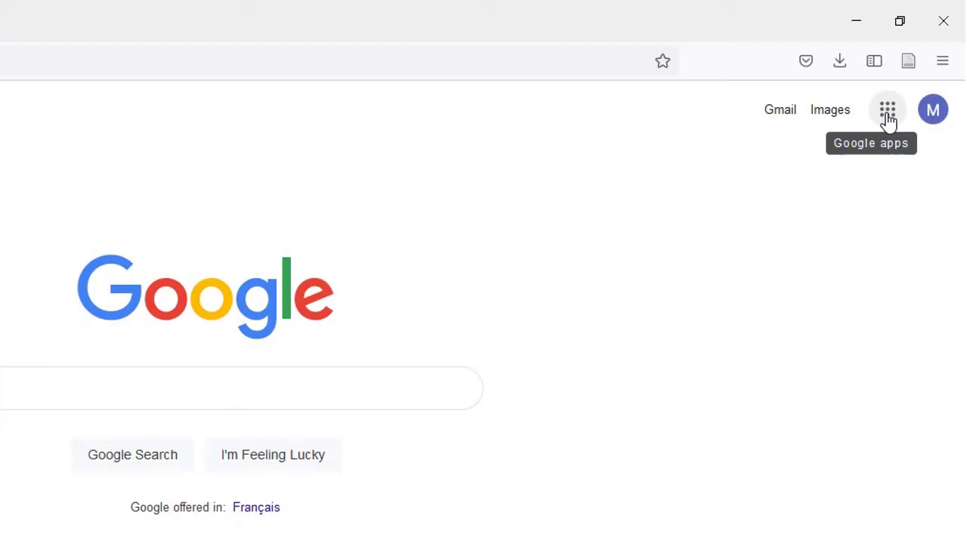
click(889, 119)
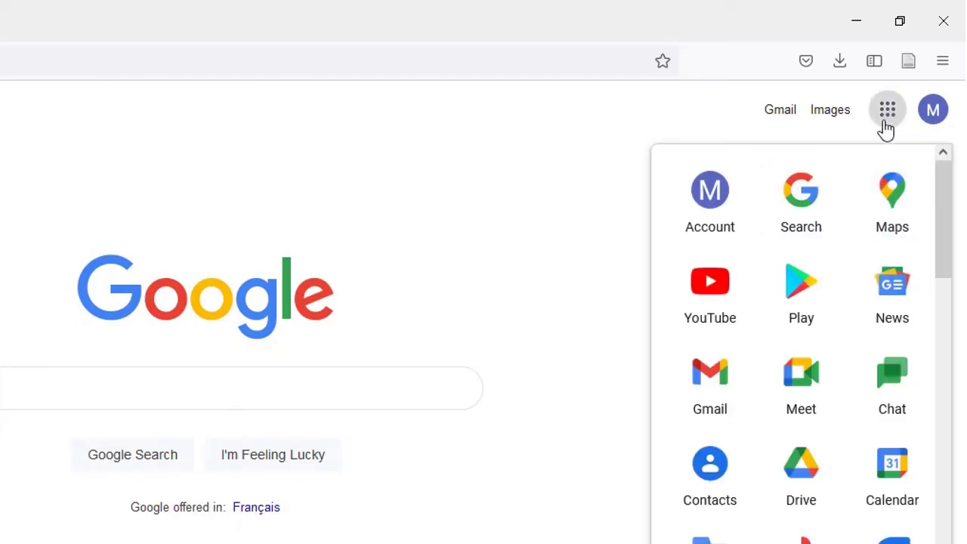
click(719, 391)
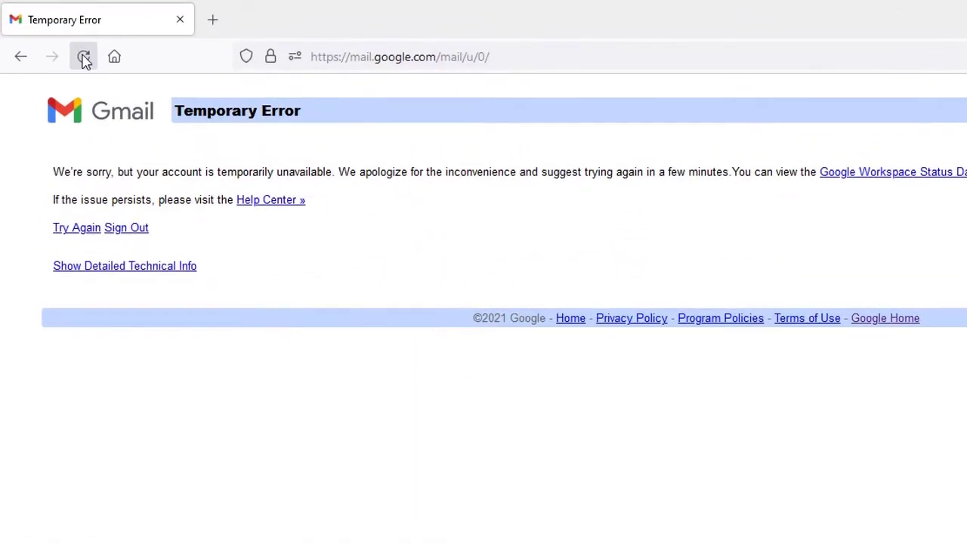
Reload Gmail past the error, open 'Our meeting!' and expand its first message
click(84, 58)
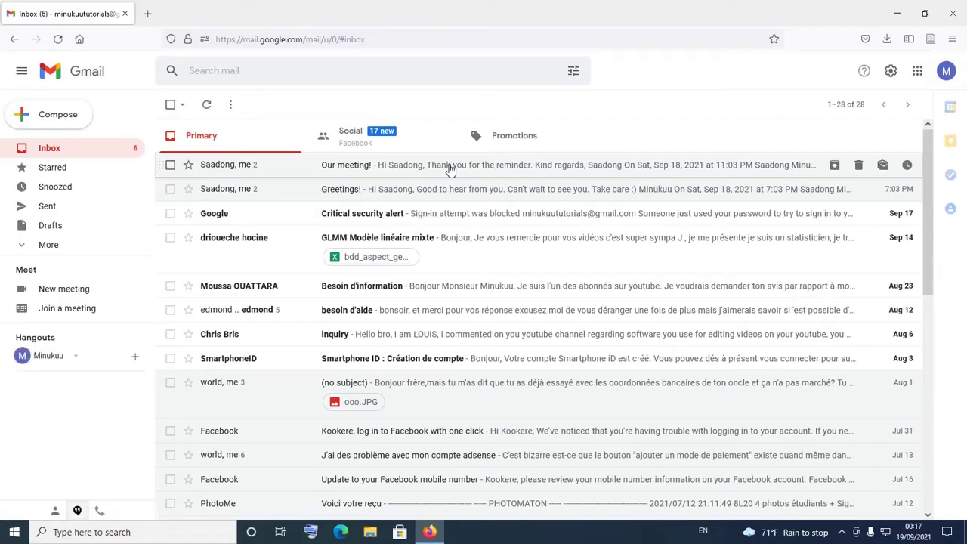
click(450, 169)
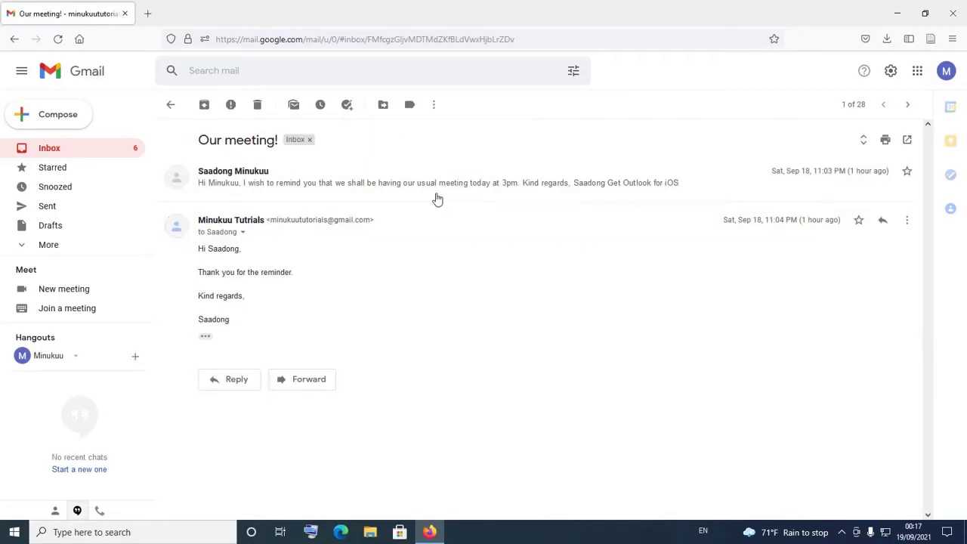
click(400, 186)
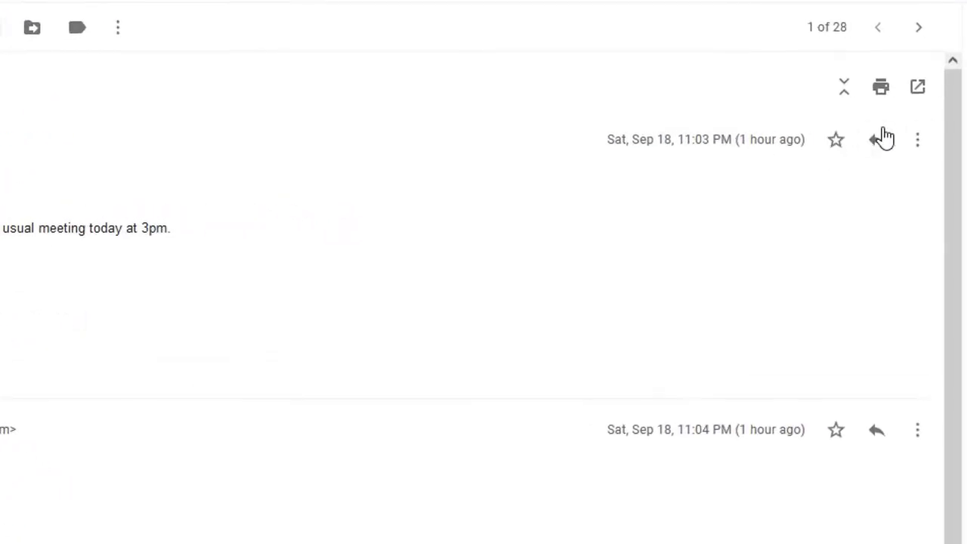
Choose Print from the first message's More menu to preview it alone
click(929, 147)
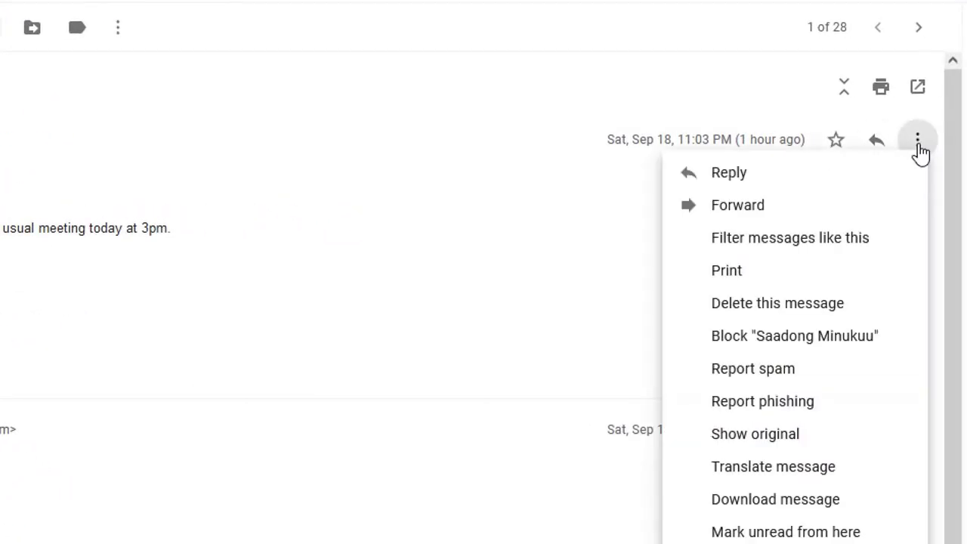
click(774, 282)
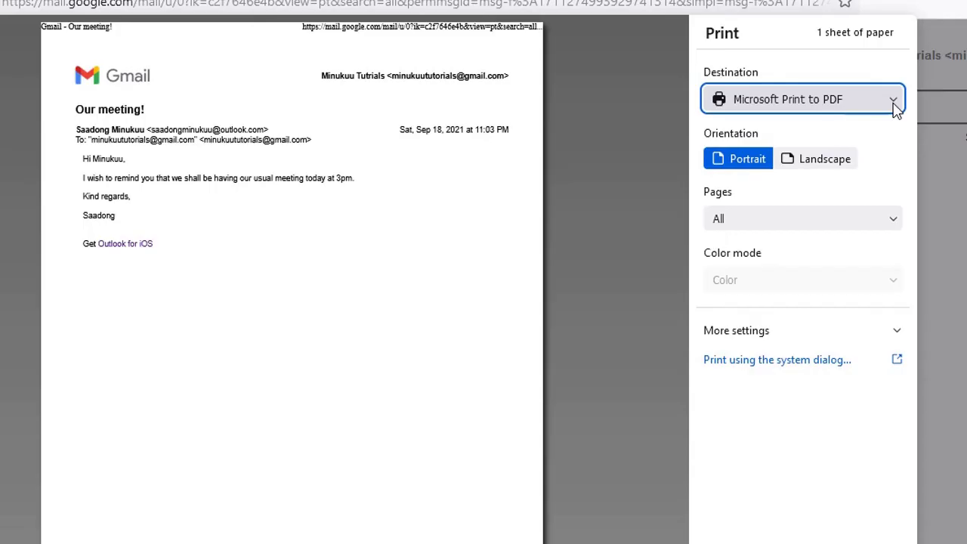
Keep Microsoft Print to PDF as the destination and print the single message
click(896, 108)
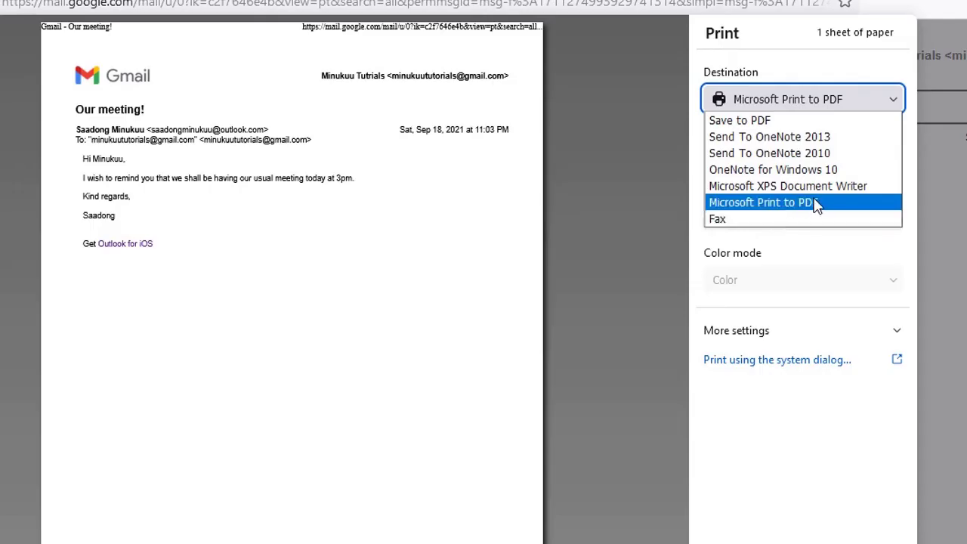
click(816, 202)
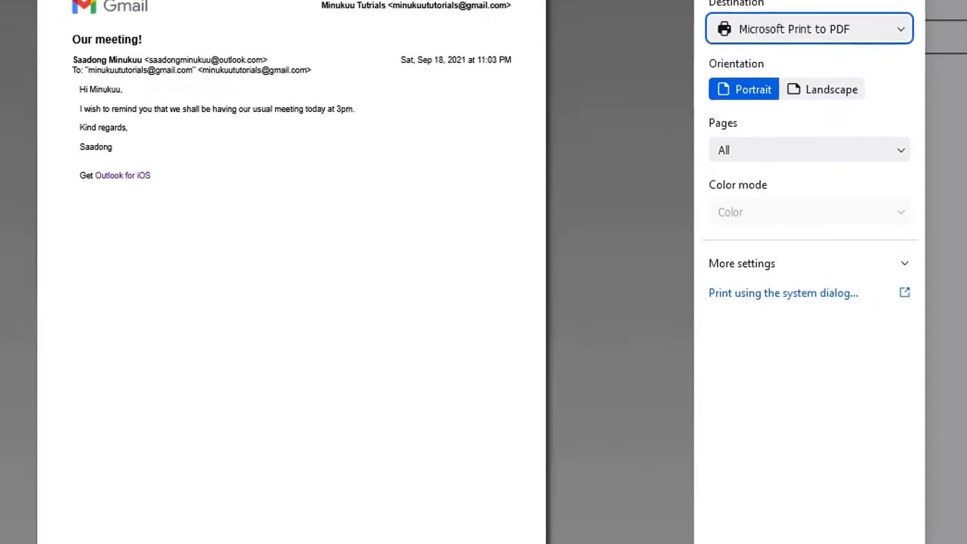
click(754, 505)
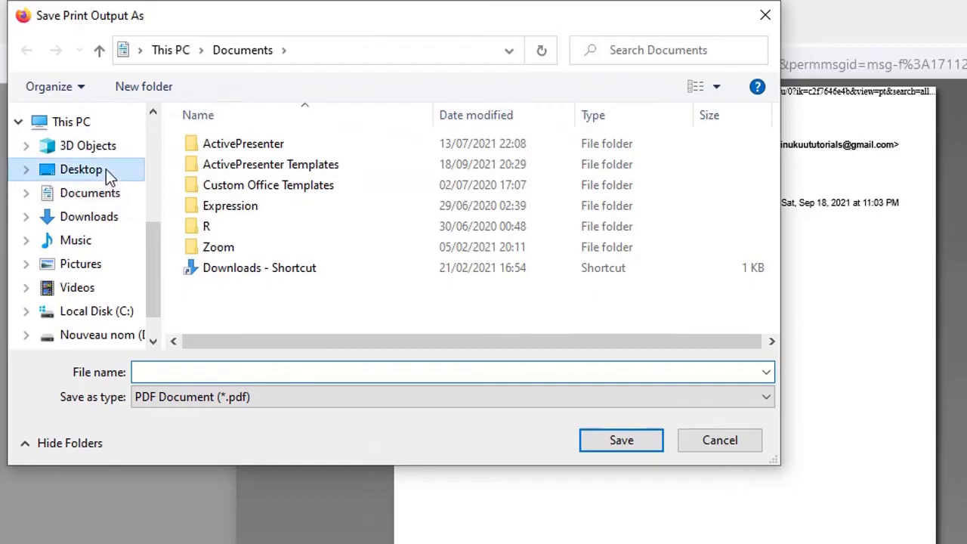
Create a new Desktop folder named 'Gmails pdf'
click(106, 169)
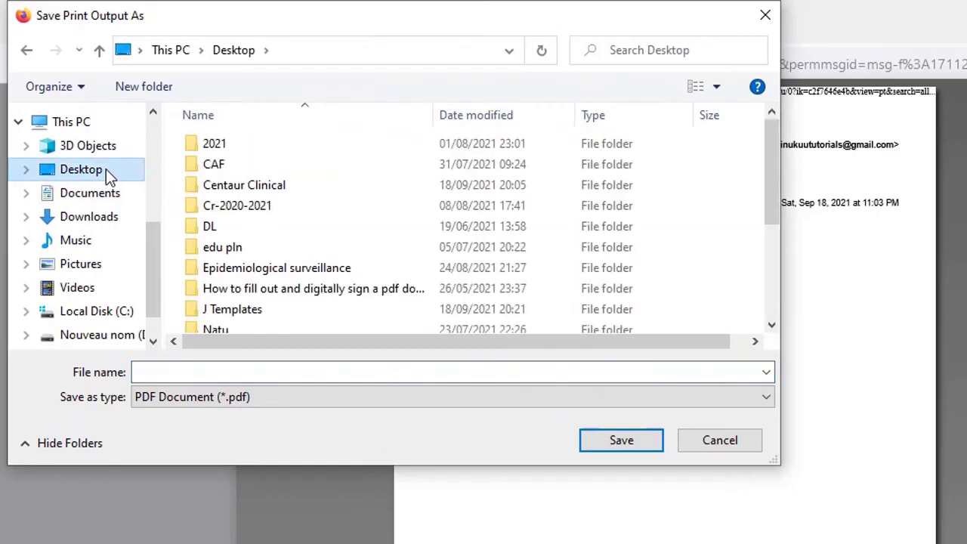
click(158, 97)
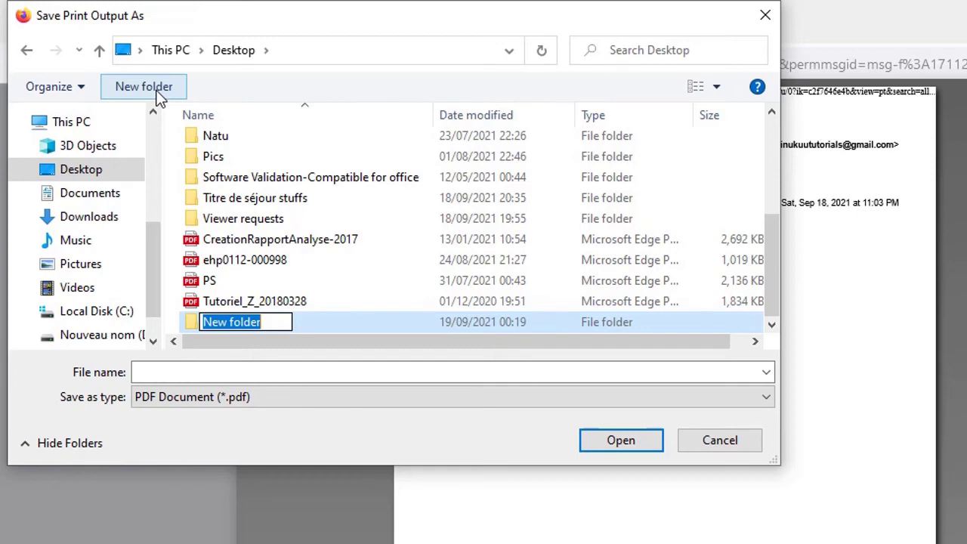
text(Gmai)
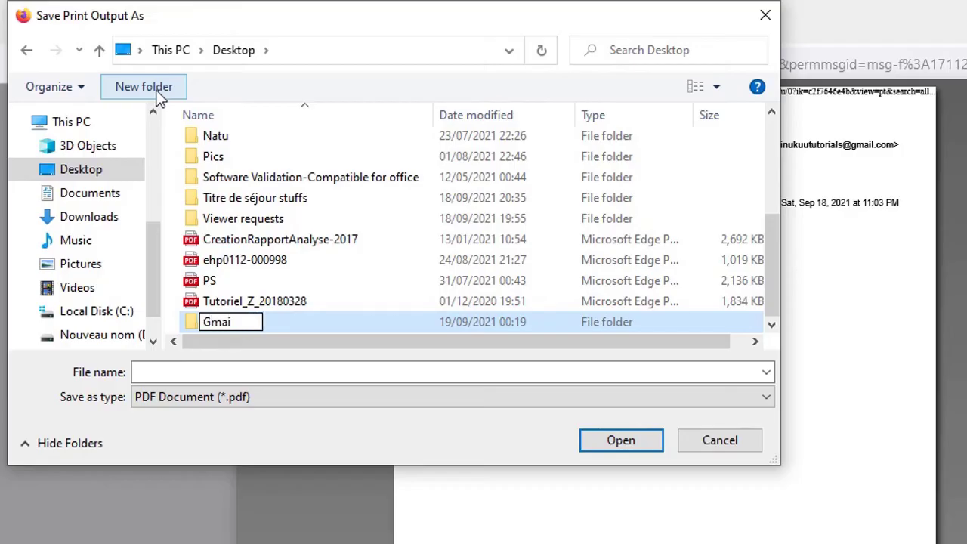
text(ls pdf)
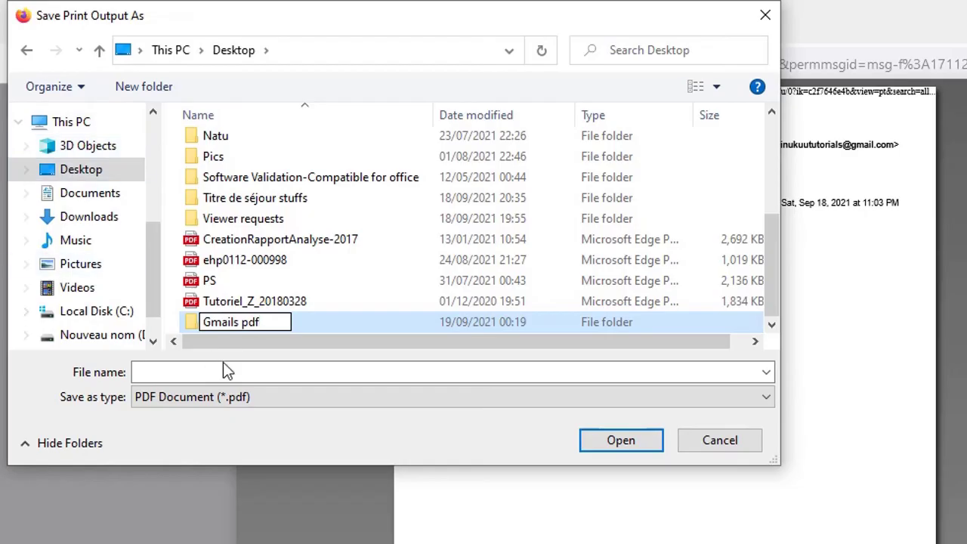
click(226, 381)
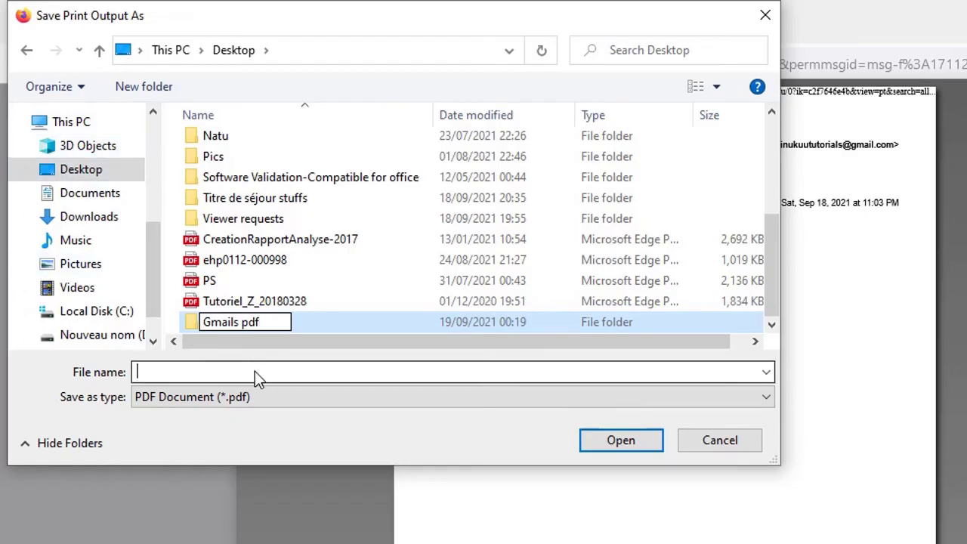
click(255, 371)
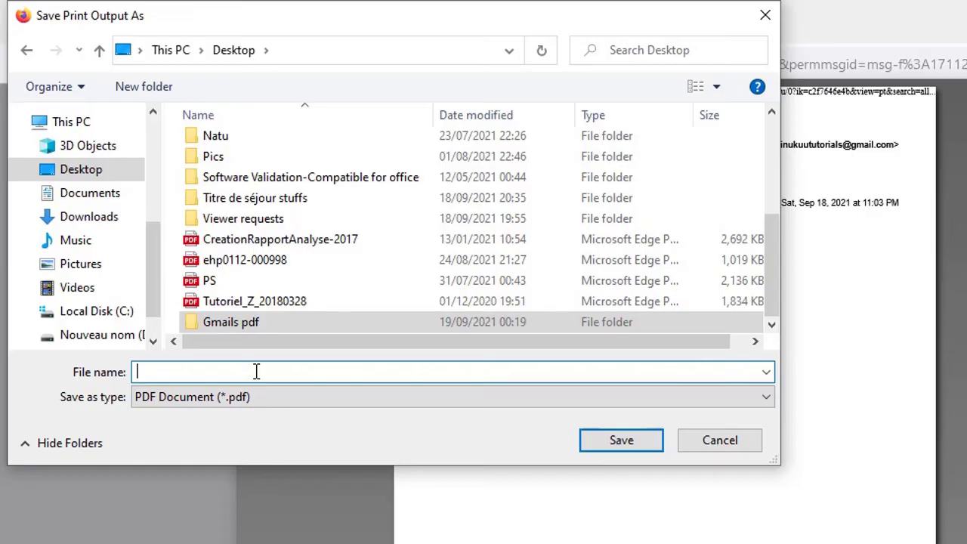
Save the PDF as 'Gmail 1 pdf' inside the Gmails pdf folder
text(Mai)
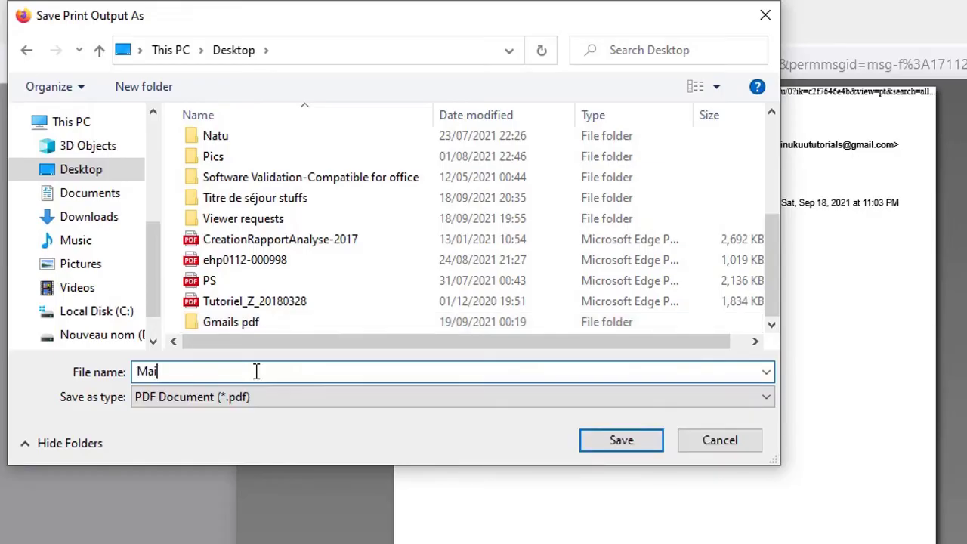
text(l)
key(BackSpace)
key(BackSpace)
key(BackSpace)
key(BackSpace)
text(Gmail 1 pdf)
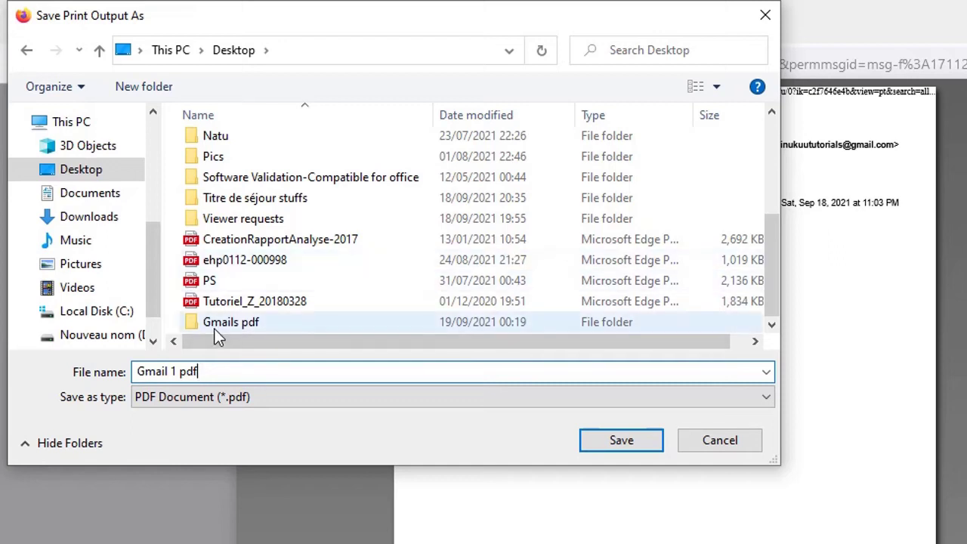
click(245, 330)
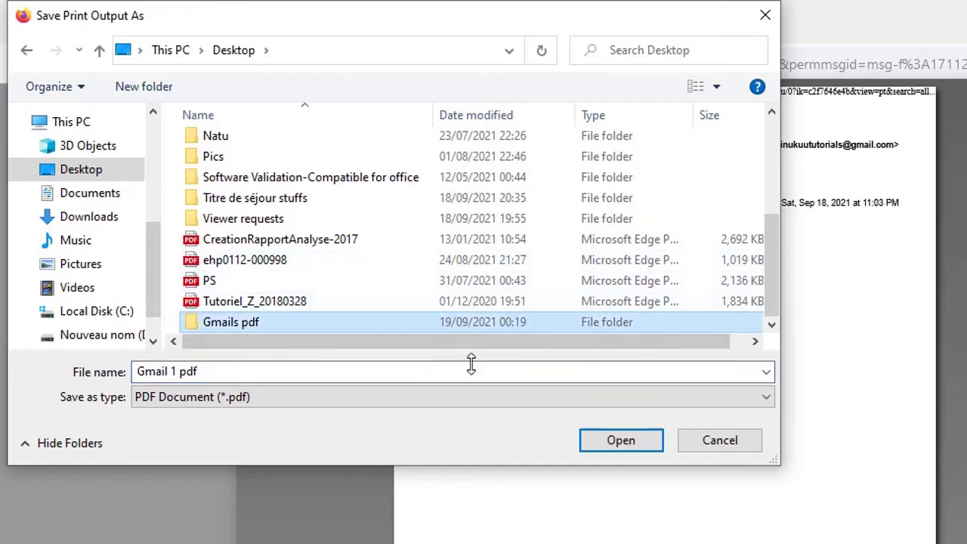
click(622, 440)
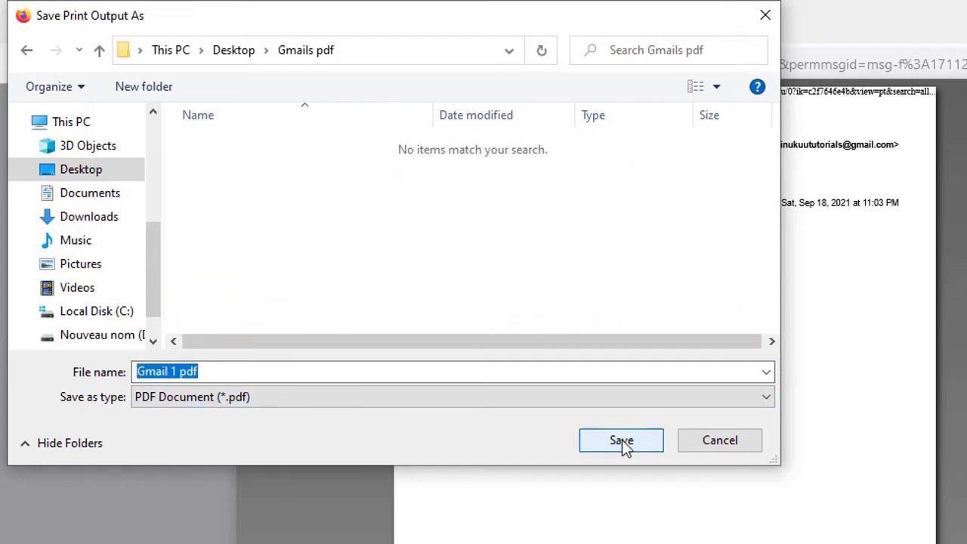
click(622, 440)
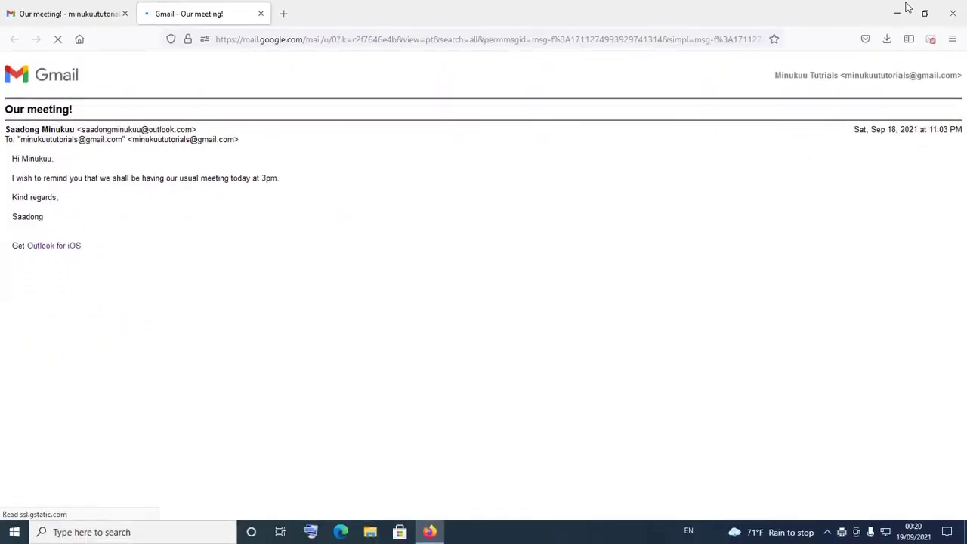
Minimize Firefox and open the Desktop Gmails pdf folder, selecting Gmail 1 pdf
click(902, 15)
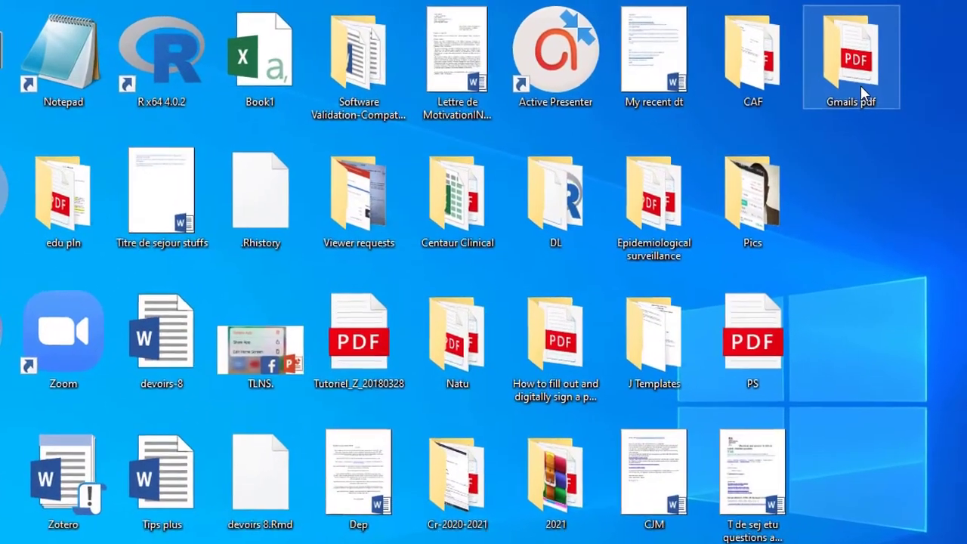
double_click(731, 64)
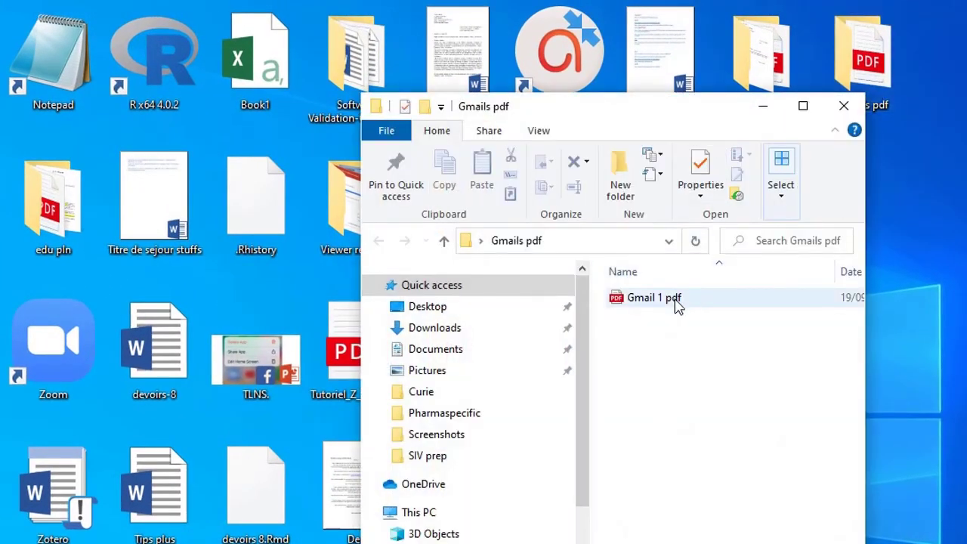
click(679, 304)
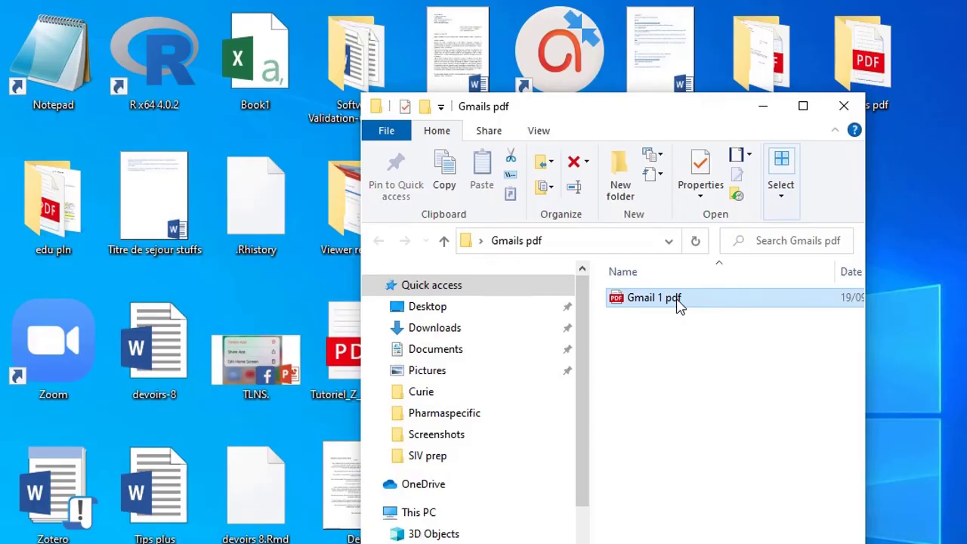
Open Gmail 1 pdf in Edge and scroll through it to check the message
double_click(680, 305)
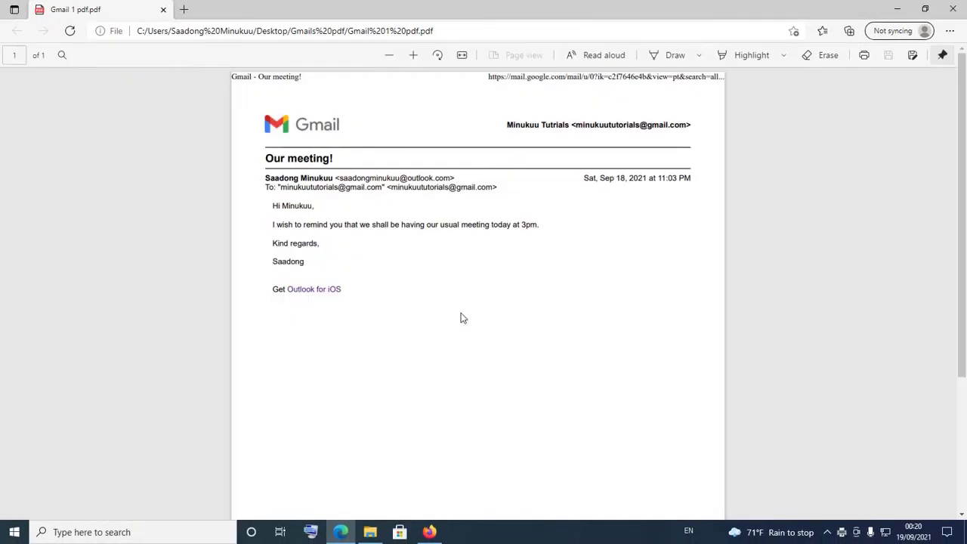
scroll(452, 353, down, 2)
scroll(451, 353, up, 2)
Close the PDF viewer and Firefox's Gmail print-view tab to return to the thread
click(956, 7)
click(431, 532)
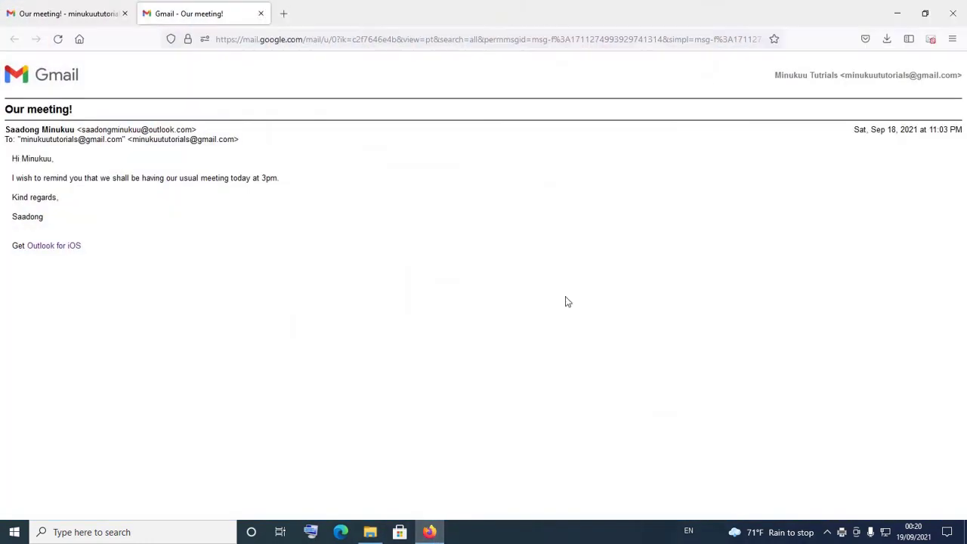
click(261, 14)
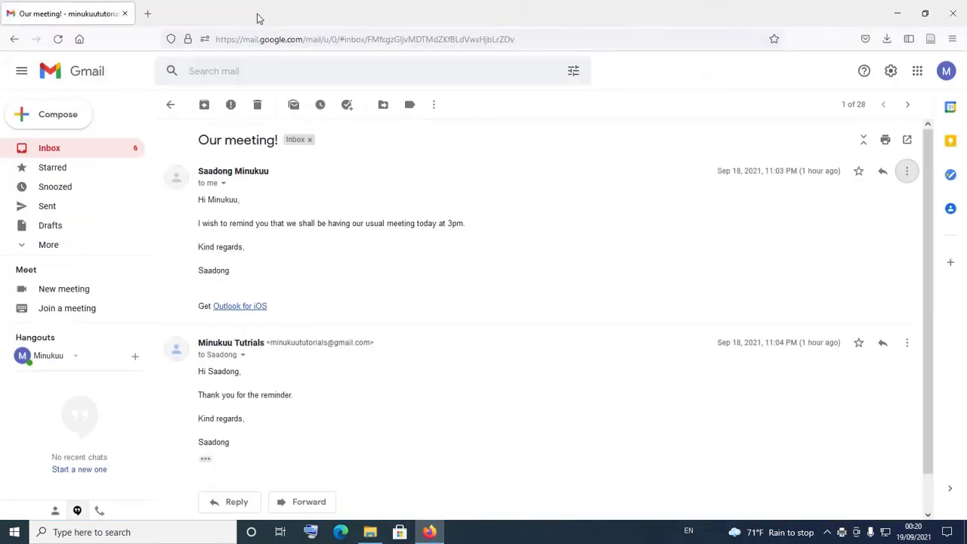
Open a print preview of the reply message with Save to PDF as destination
scroll(639, 388, down, 1)
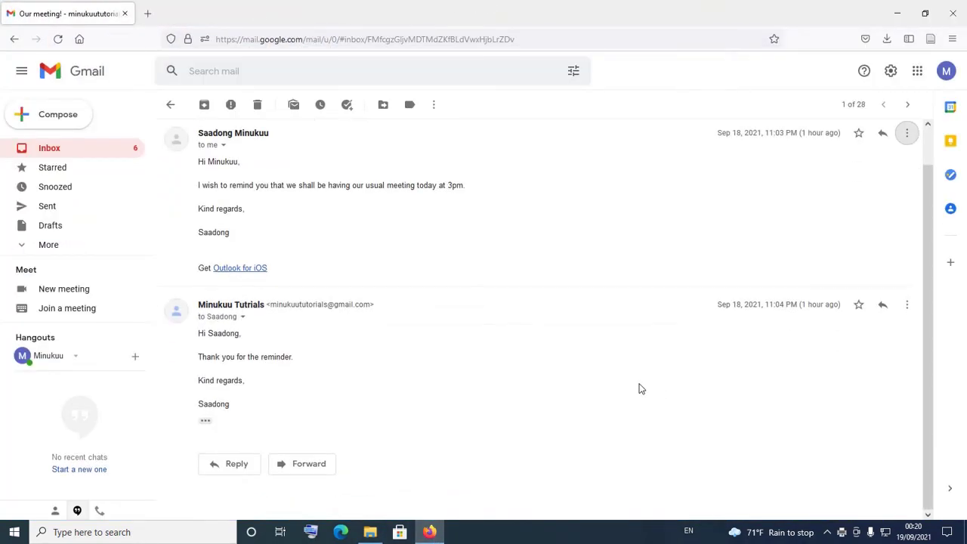
click(907, 304)
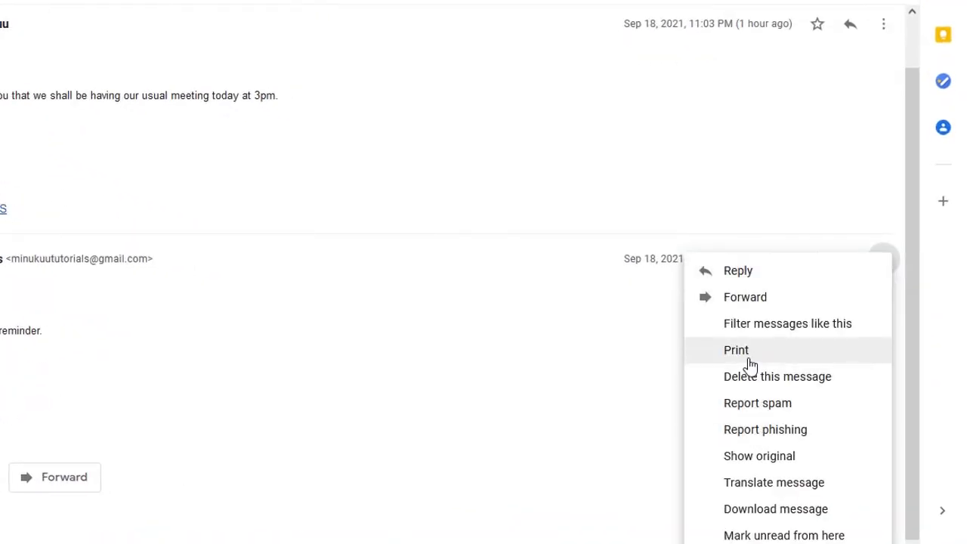
click(749, 358)
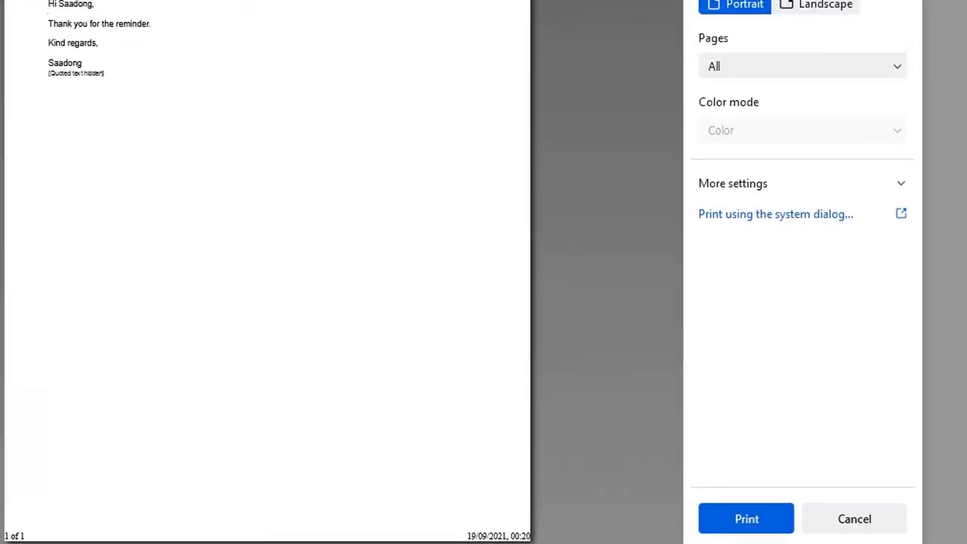
click(883, 0)
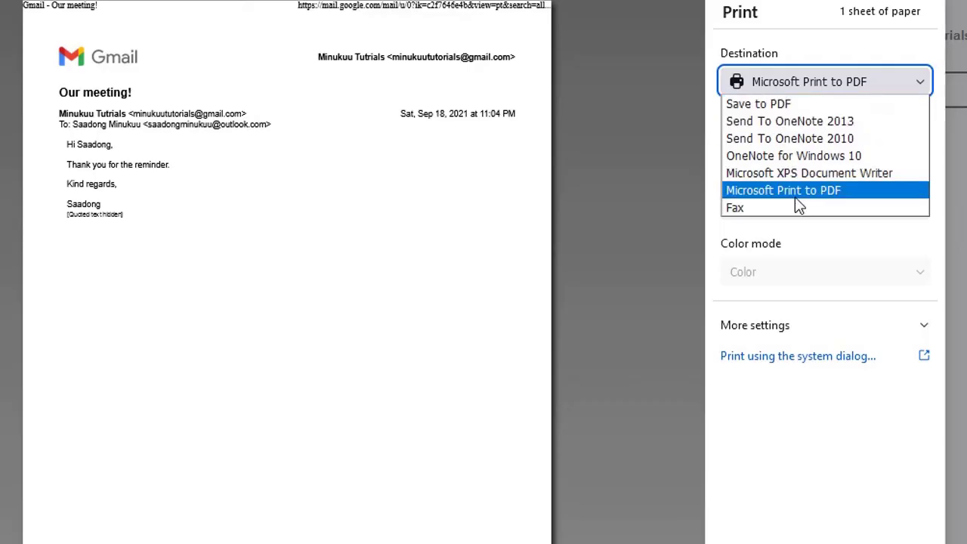
click(817, 105)
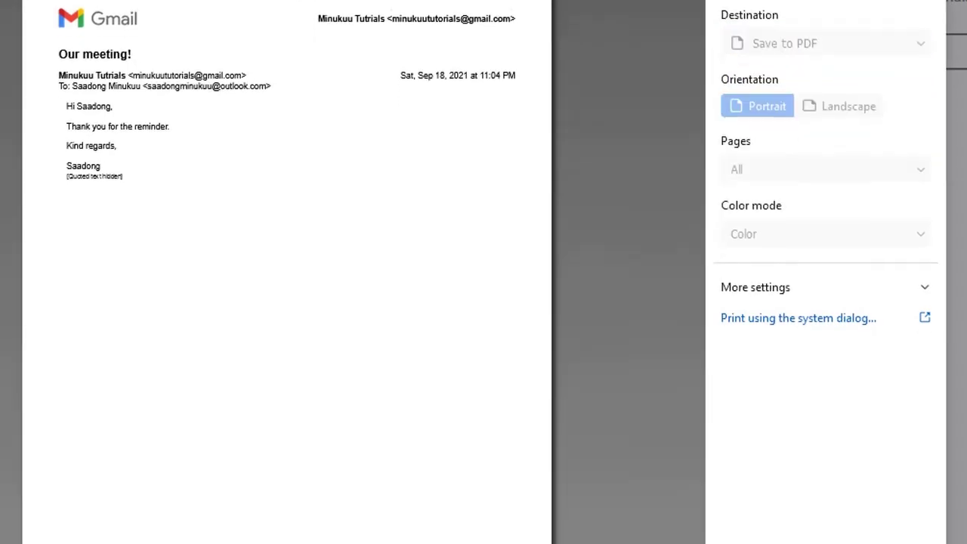
Save the reply PDF as 'Gmail 2- Our meeting!' in the Gmails pdf folder
click(790, 503)
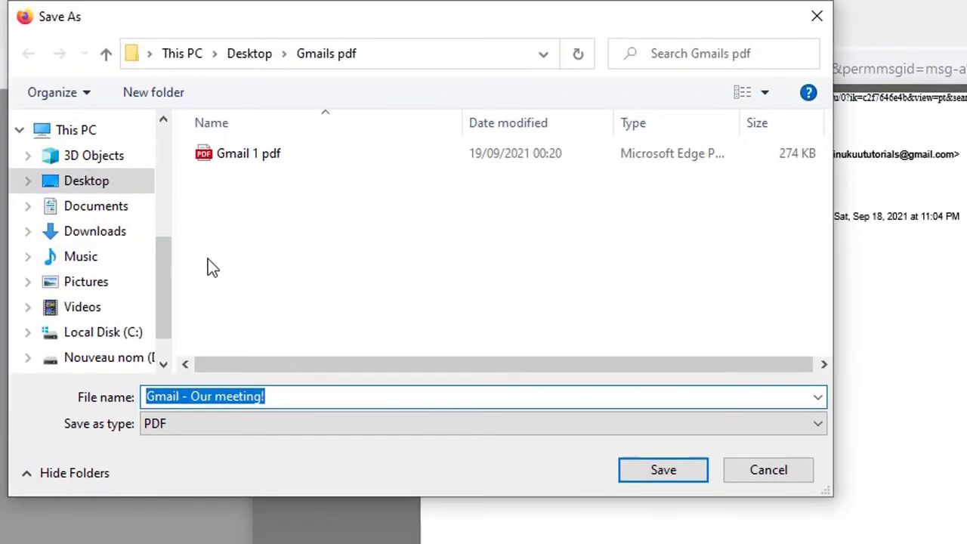
click(257, 227)
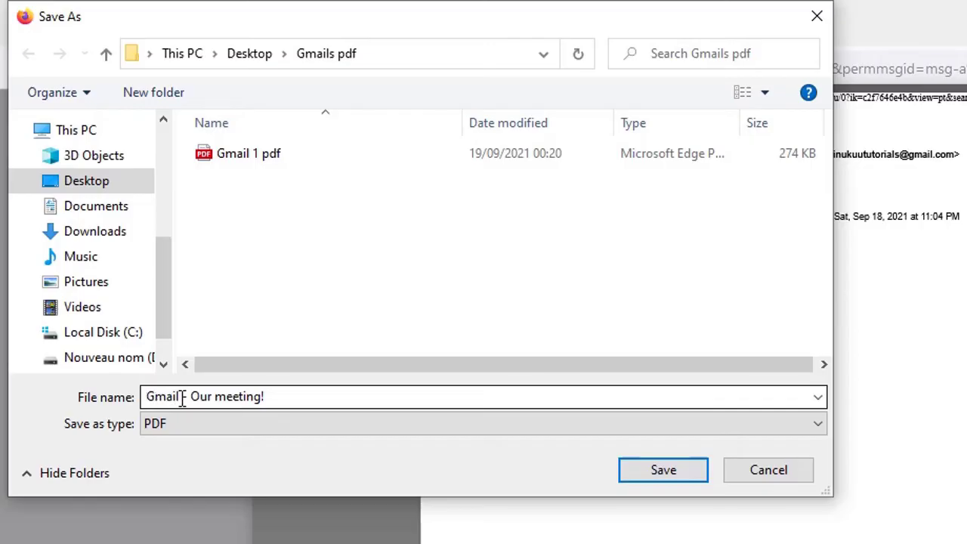
click(182, 400)
click(183, 402)
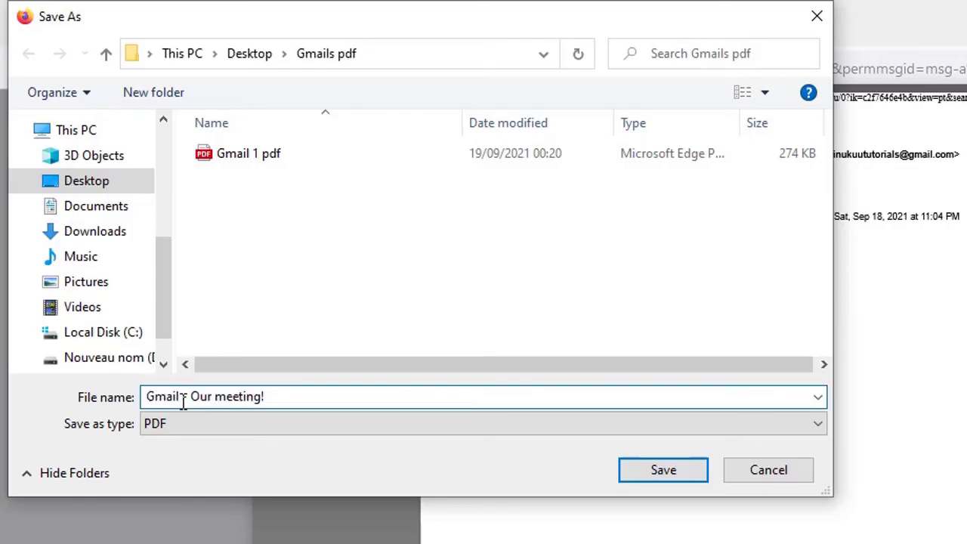
text(2)
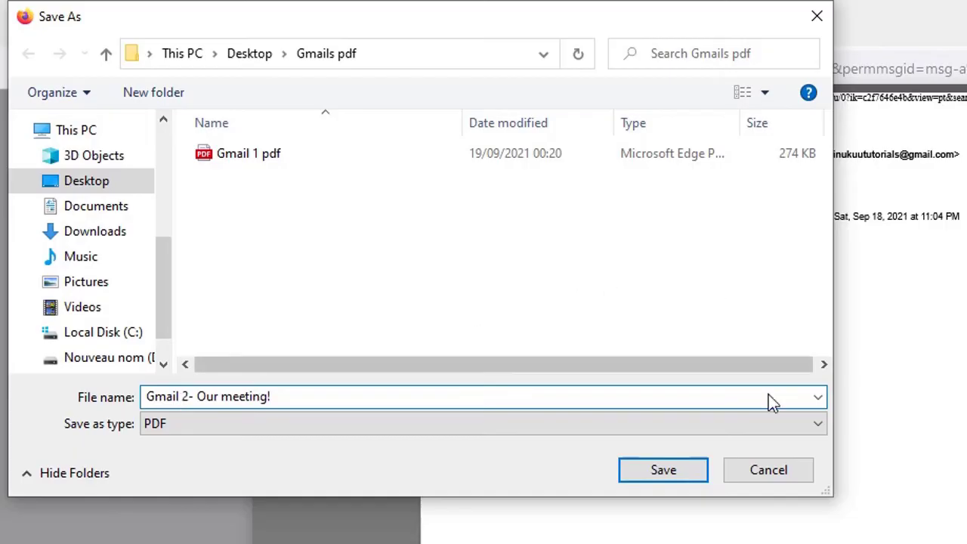
click(669, 472)
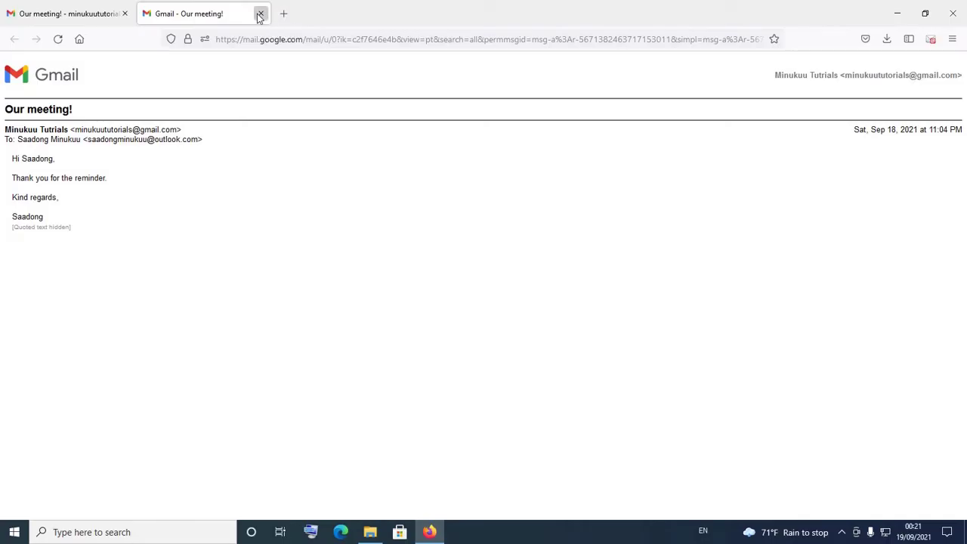
Close the print tab, open the saved 'Gmail 2- Our meeting!' PDF, and return to Gmail
click(259, 14)
click(888, 13)
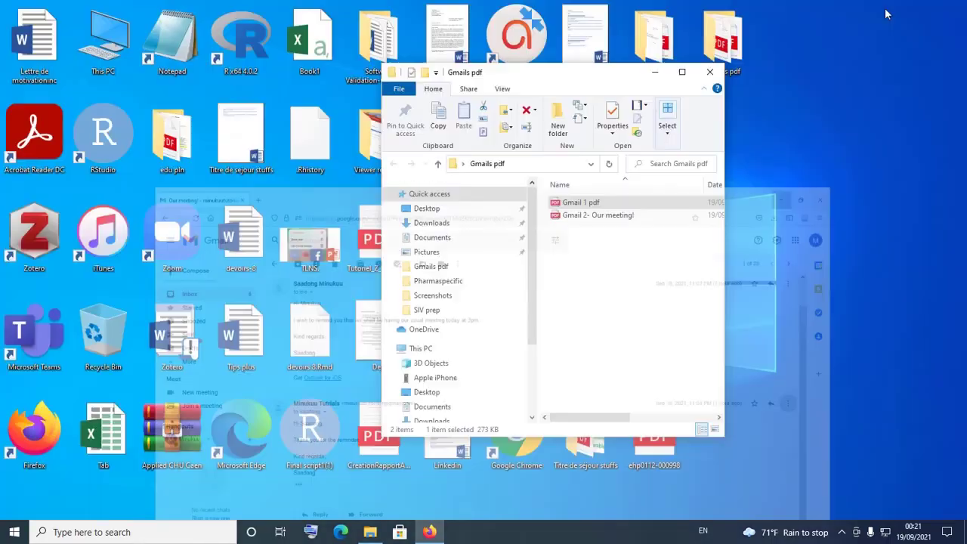
double_click(605, 220)
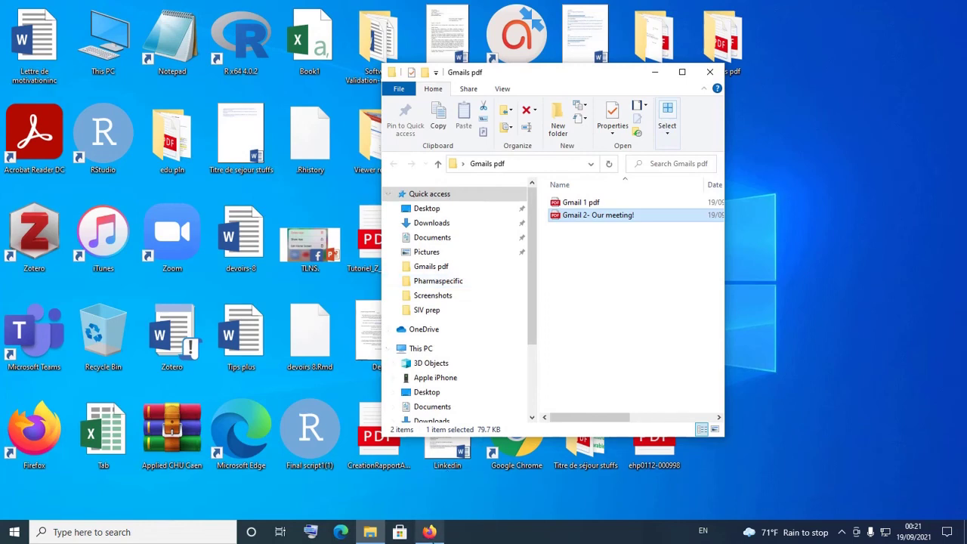
click(430, 532)
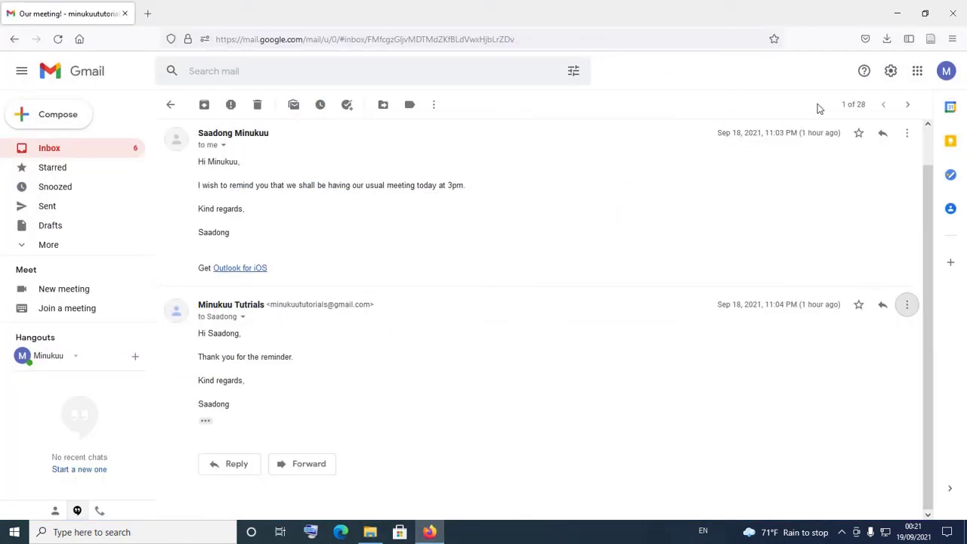
Print all of the 'Our meeting!' conversation to Microsoft Print to PDF
scroll(616, 168, up, 1)
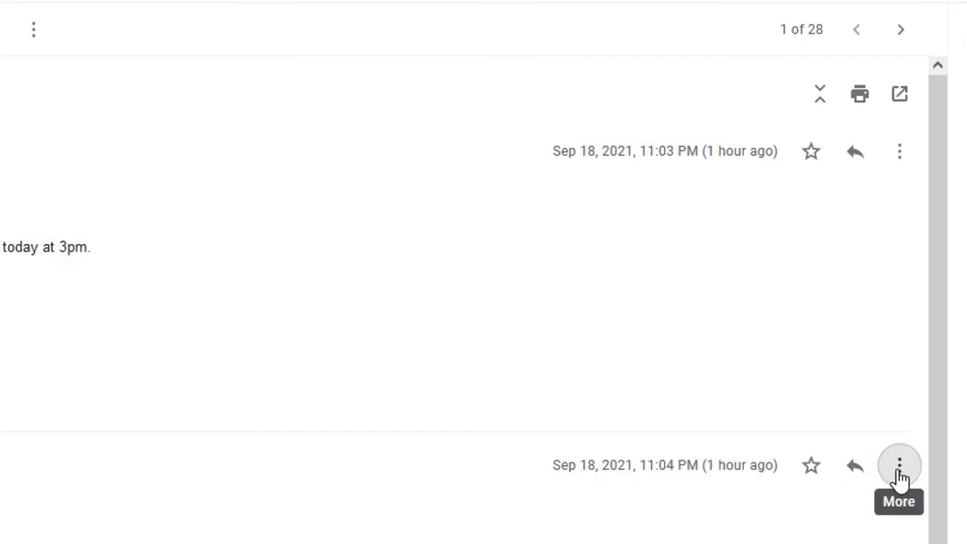
click(862, 99)
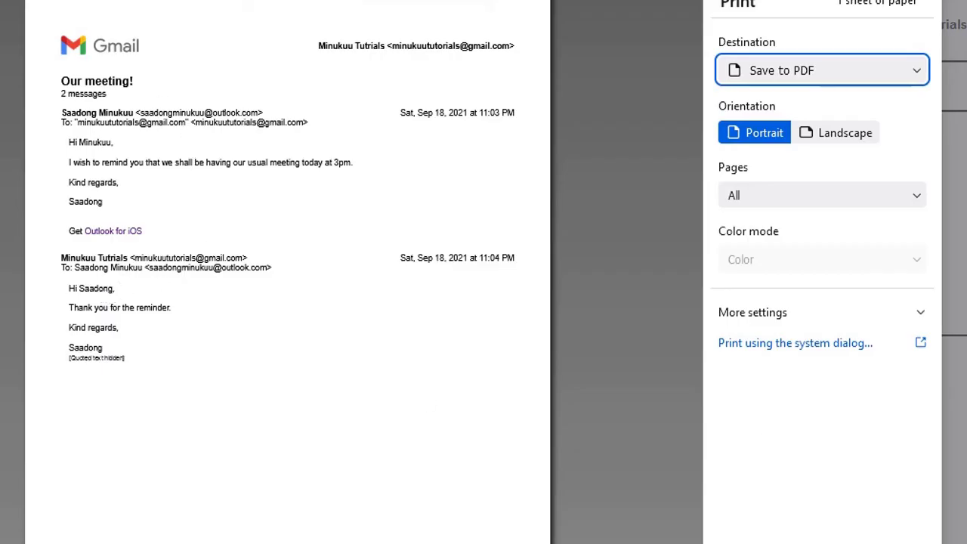
click(868, 81)
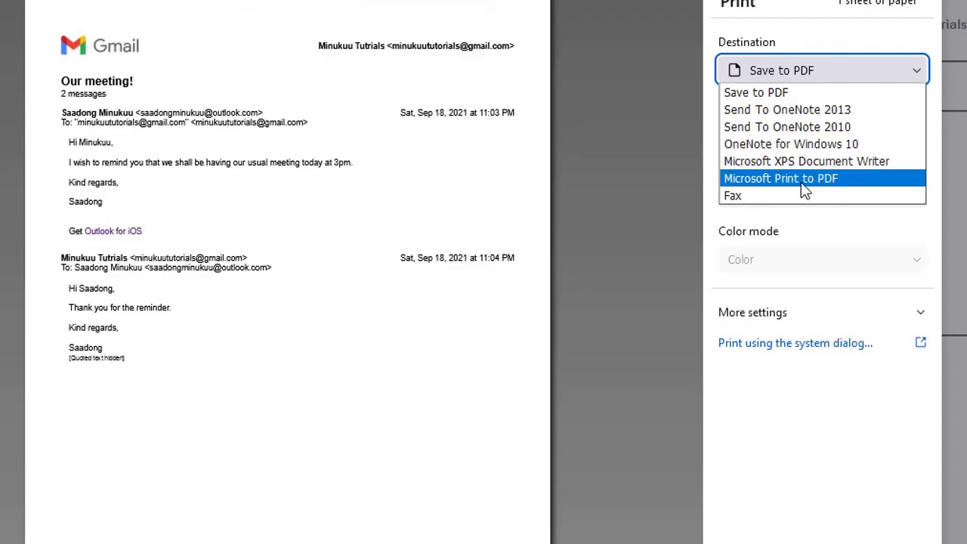
click(861, 179)
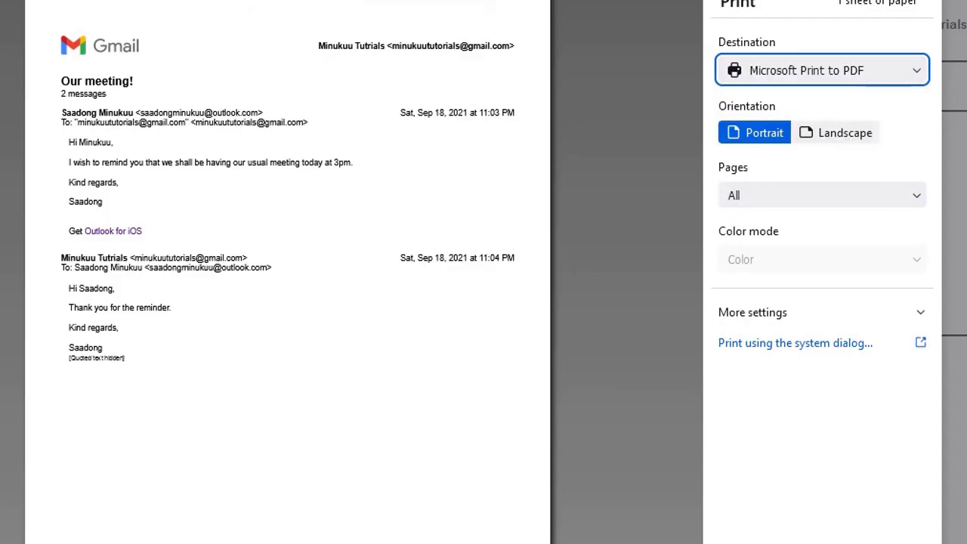
click(765, 507)
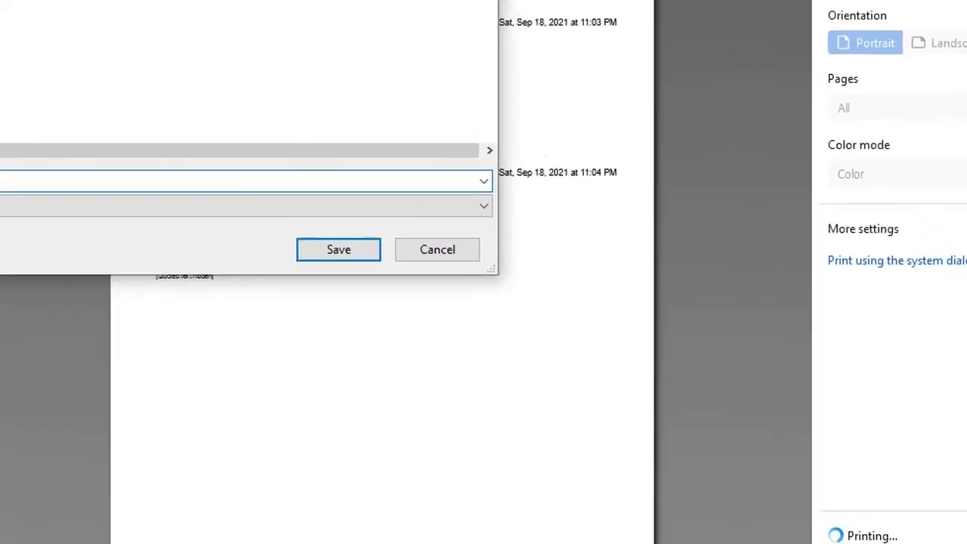
Name the conversation PDF 'Gmail 3- conversation entiere' and save it in Gmails pdf
text(Co)
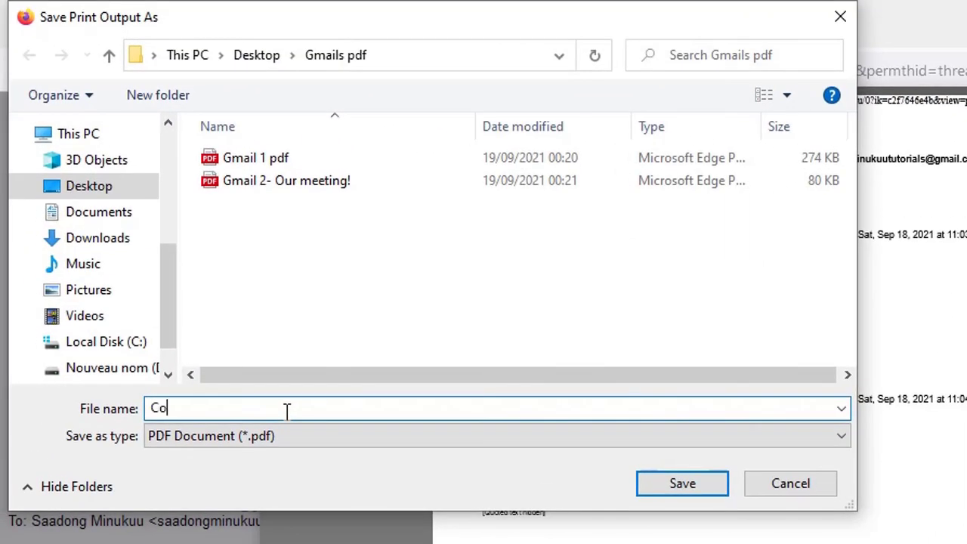
key(BackSpace)
key(BackSpace)
text(Gmail)
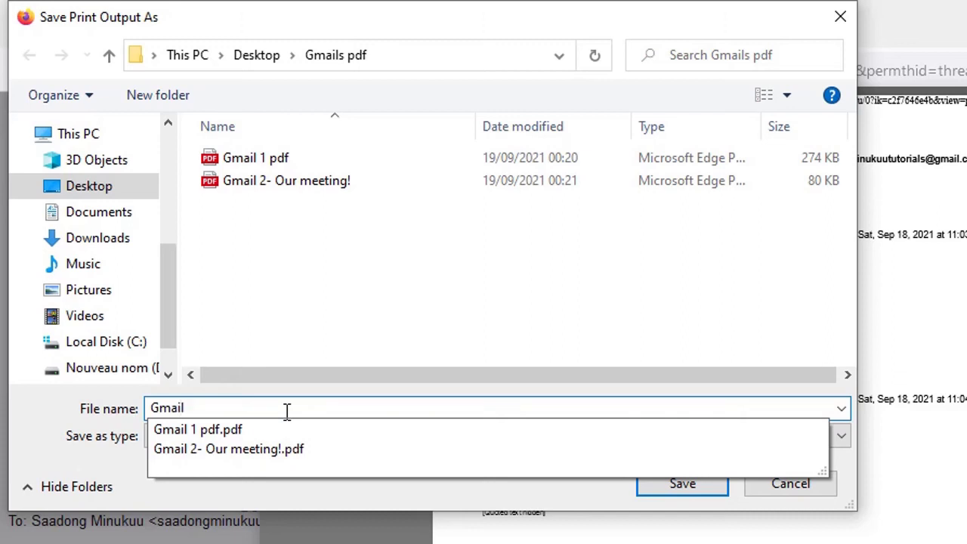
text( - con)
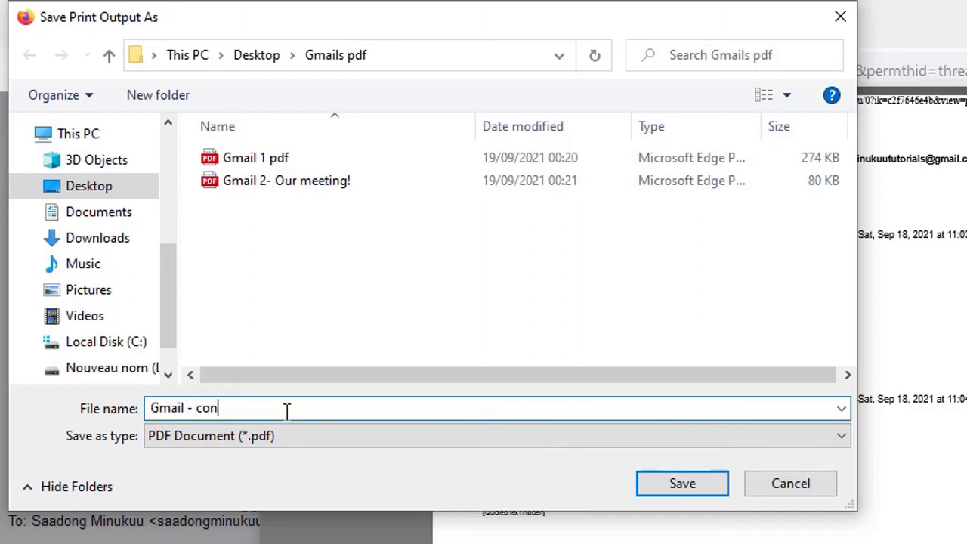
text(versation entire)
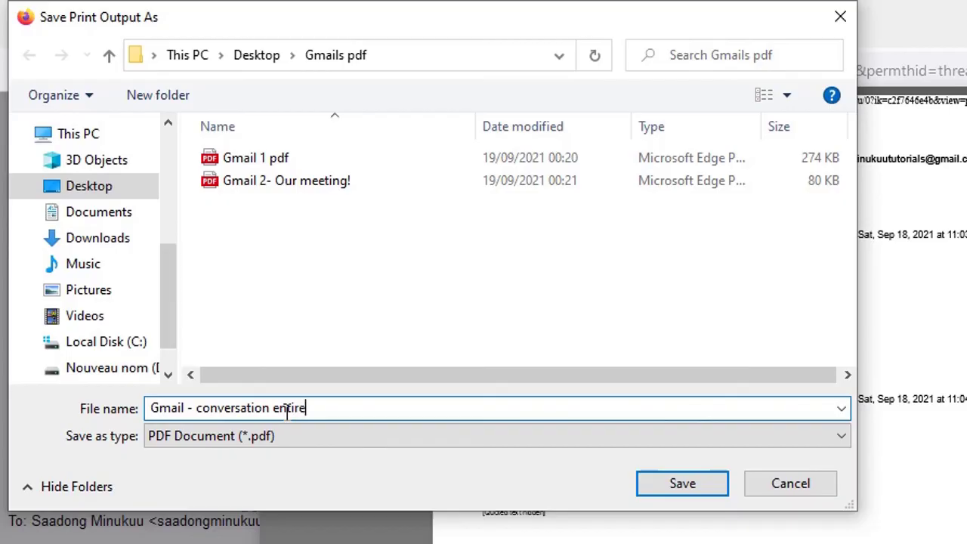
key(BackSpace)
key(BackSpace)
text(ere)
click(190, 408)
text(2)
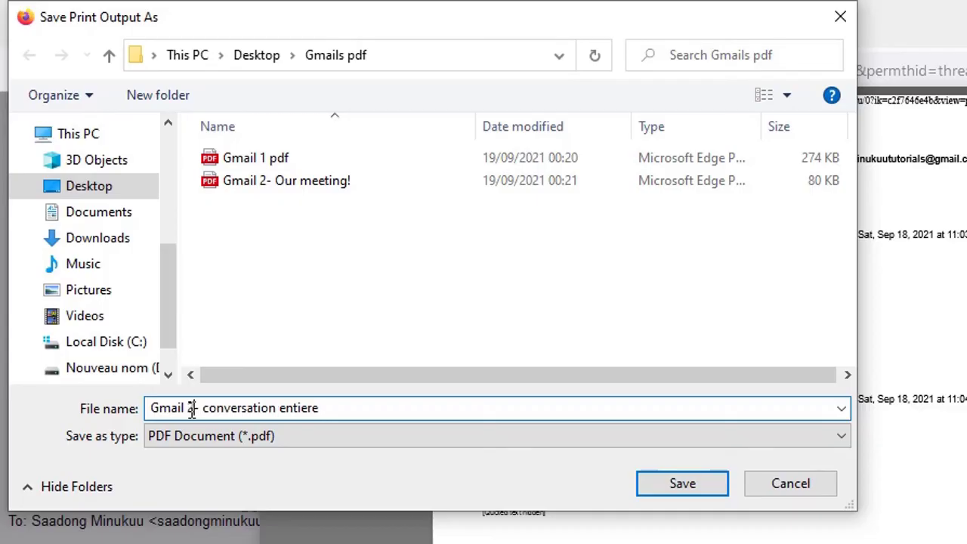
text(3)
click(193, 408)
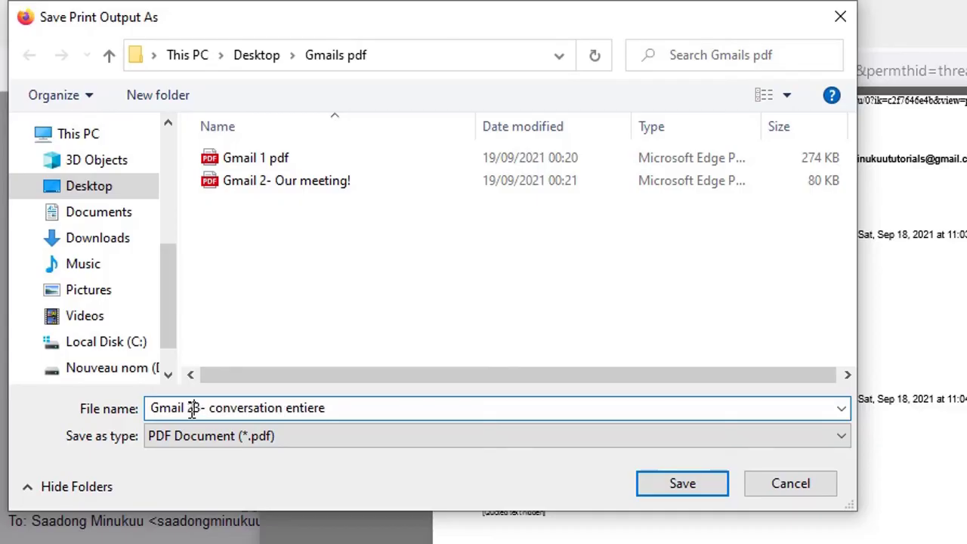
key(BackSpace)
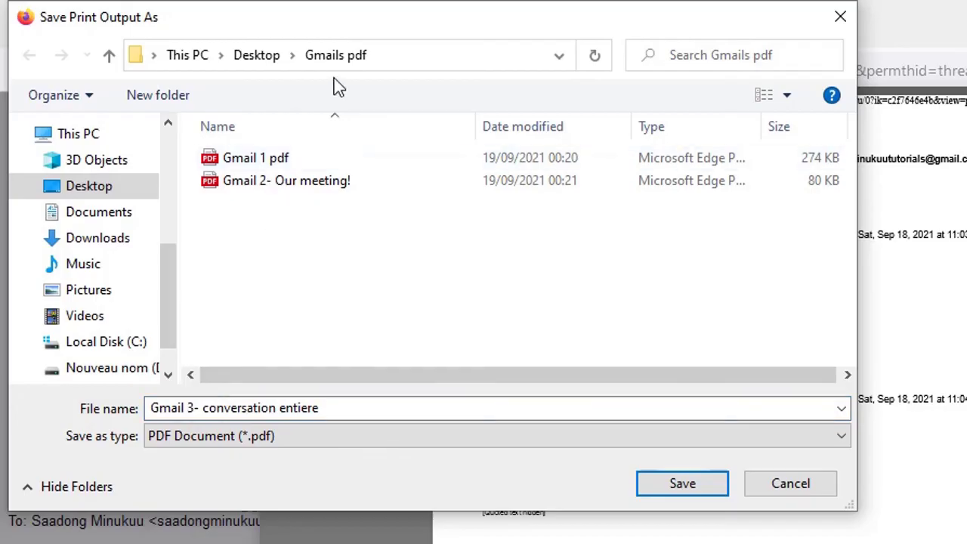
click(682, 485)
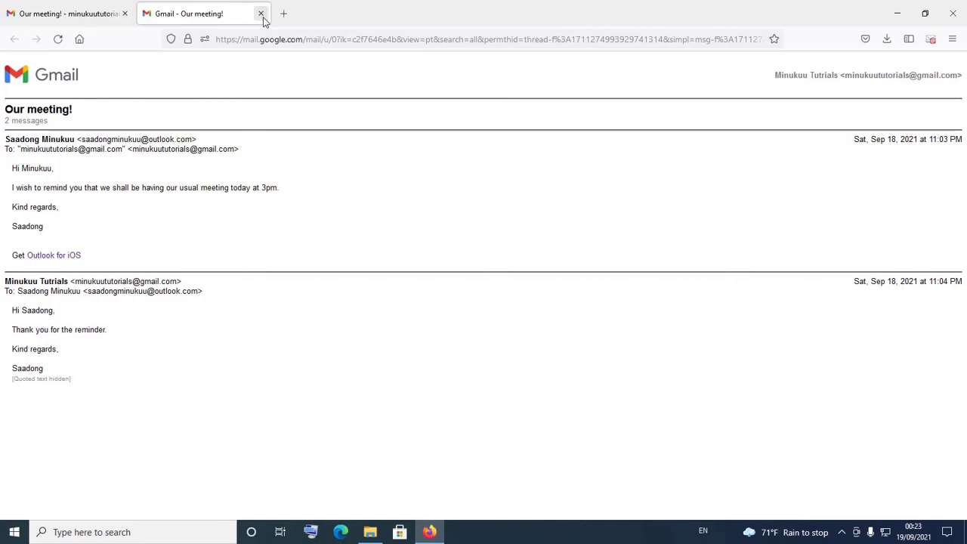
Close the print view and open 'Gmail 3- conversation entiere' in Edge to check both messages
click(261, 14)
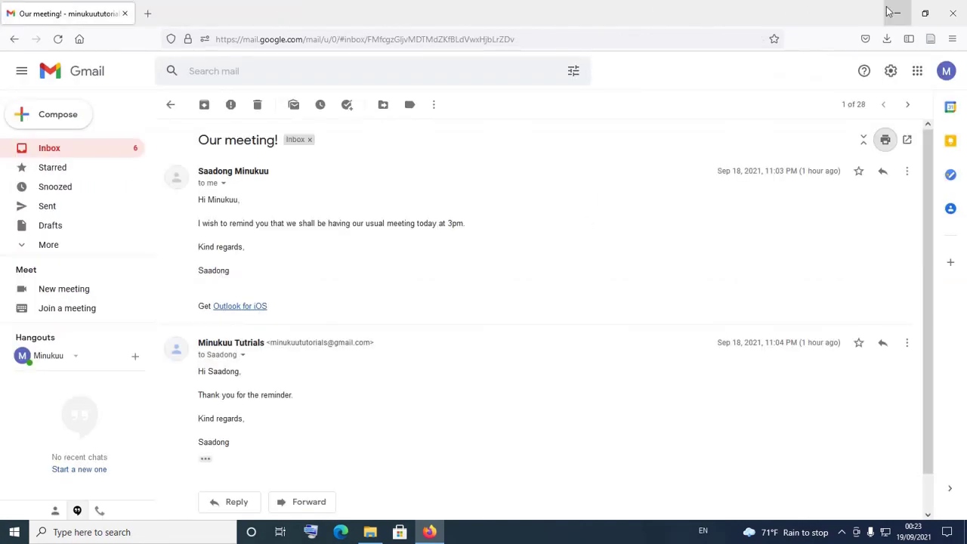
click(897, 12)
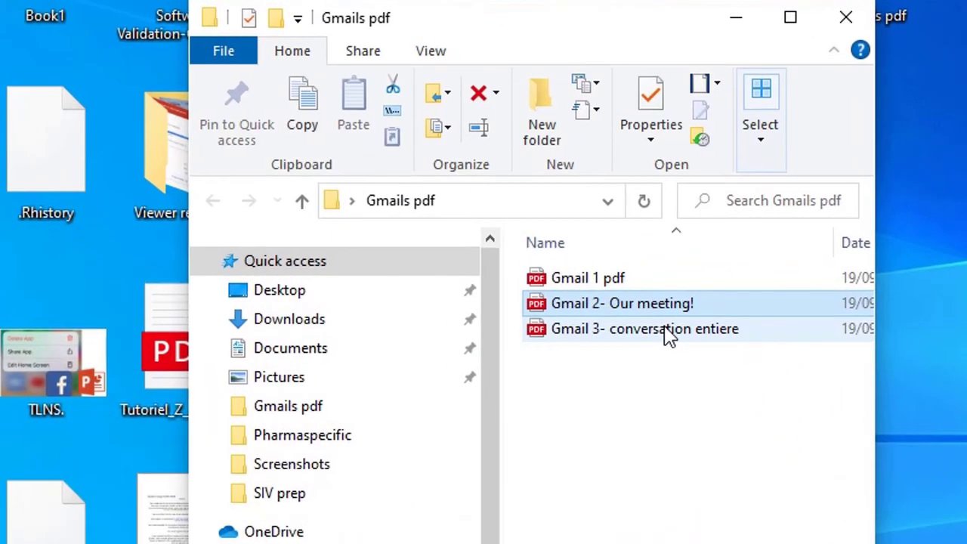
click(621, 230)
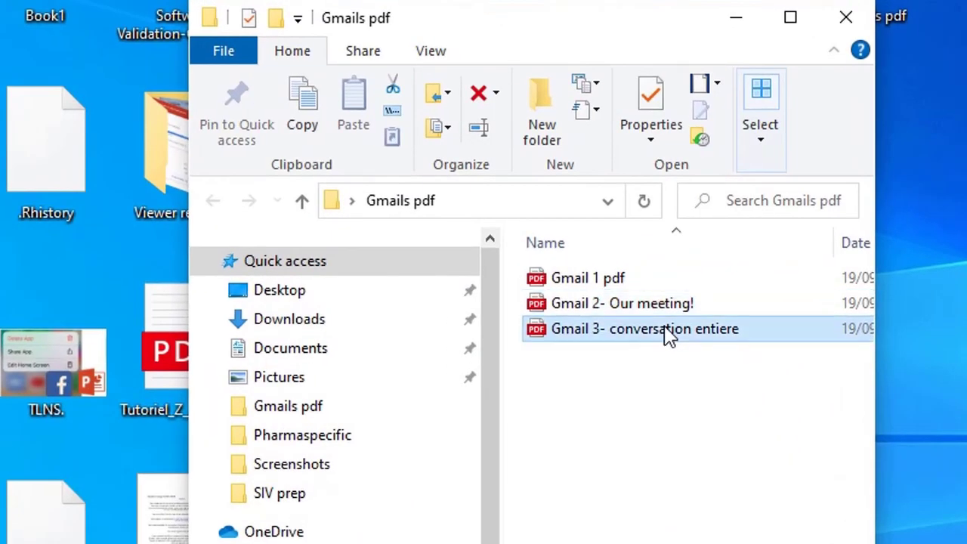
double_click(669, 335)
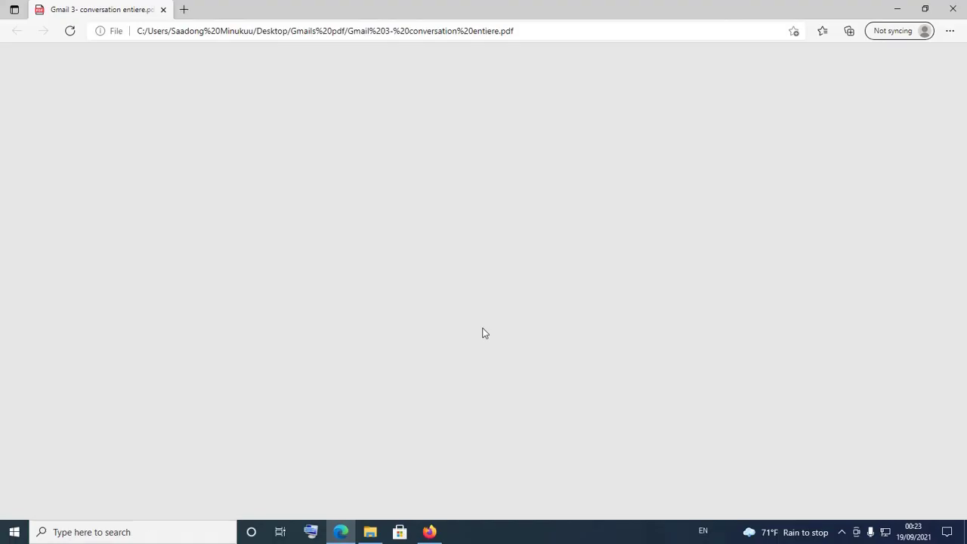
scroll(482, 333, down, 2)
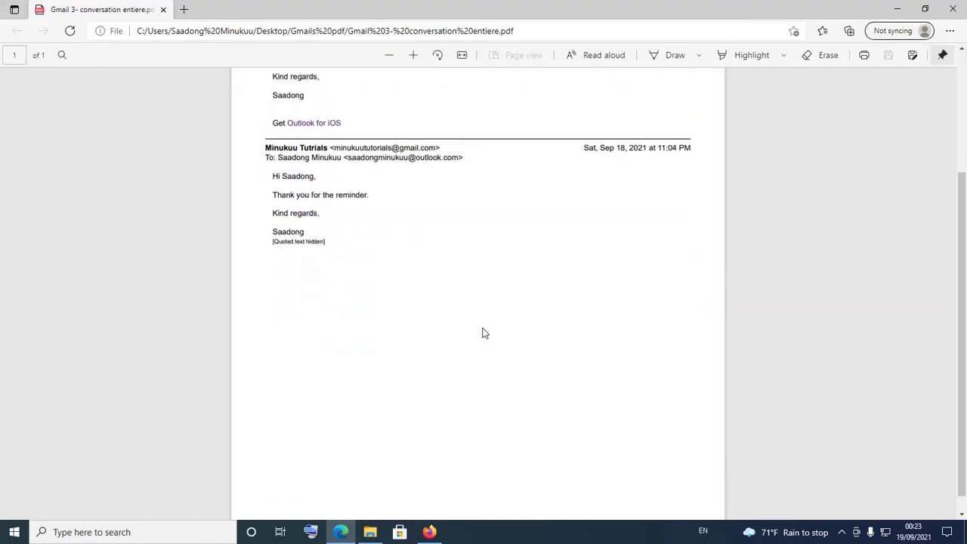
scroll(482, 333, up, 2)
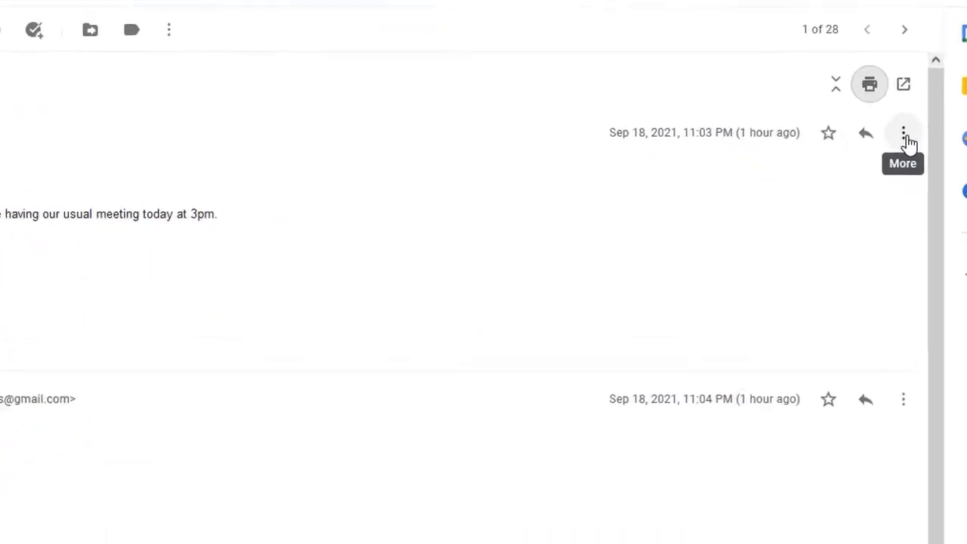
click(907, 140)
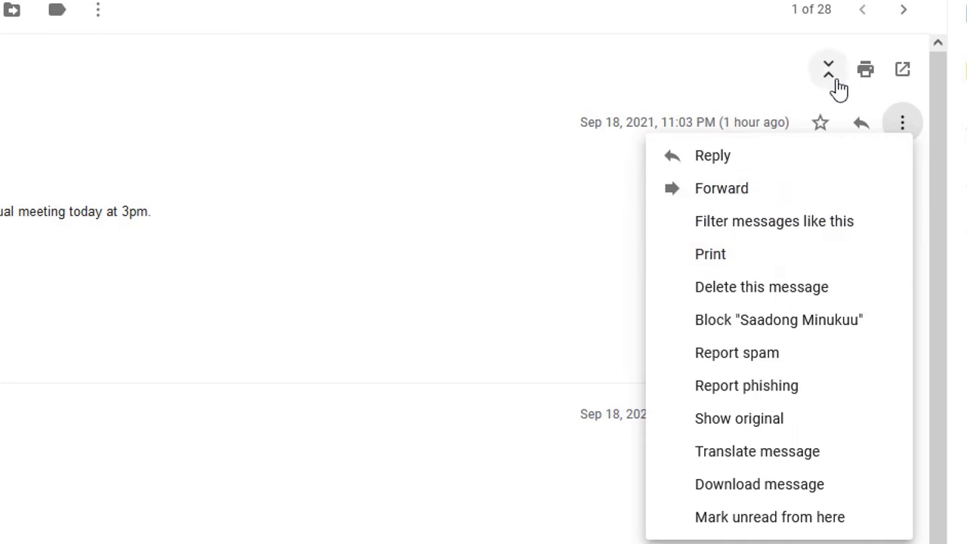
click(728, 80)
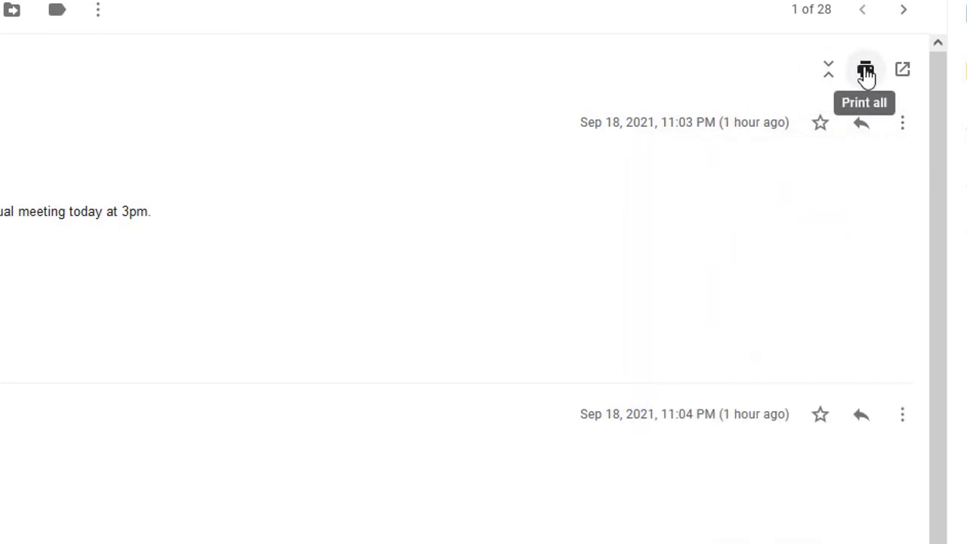